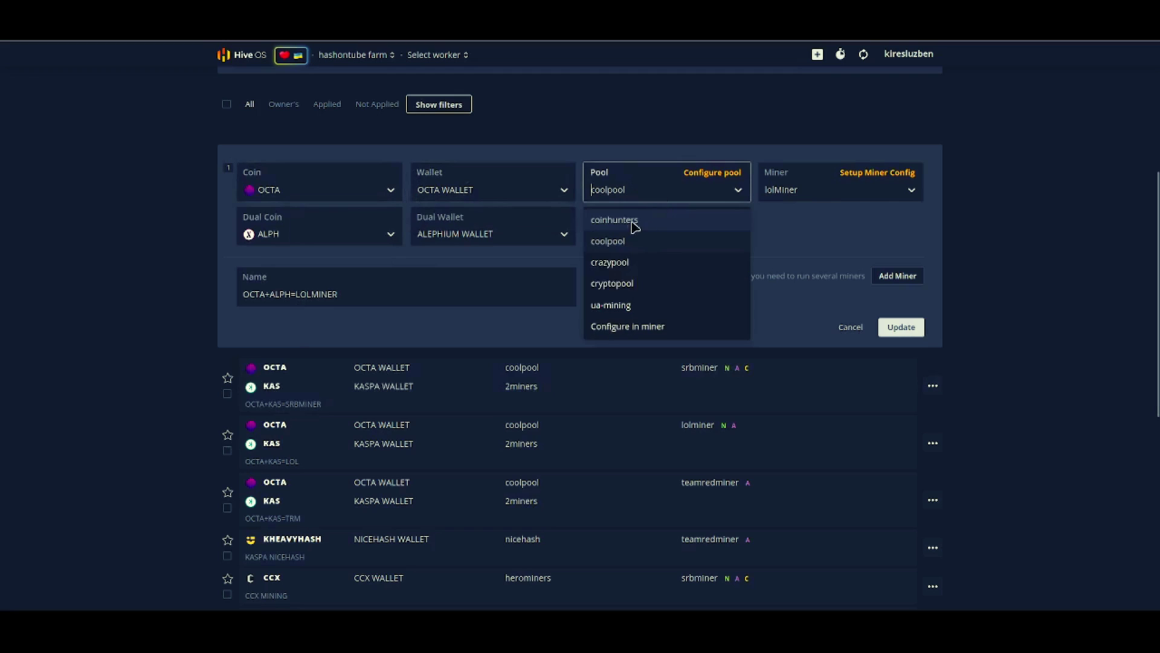
Set the flight sheet's pool to coolpool and its dual pool to herominers with the Germany server, using ALEPHIUM WALLET as the dual wallet.
left_click(611, 240)
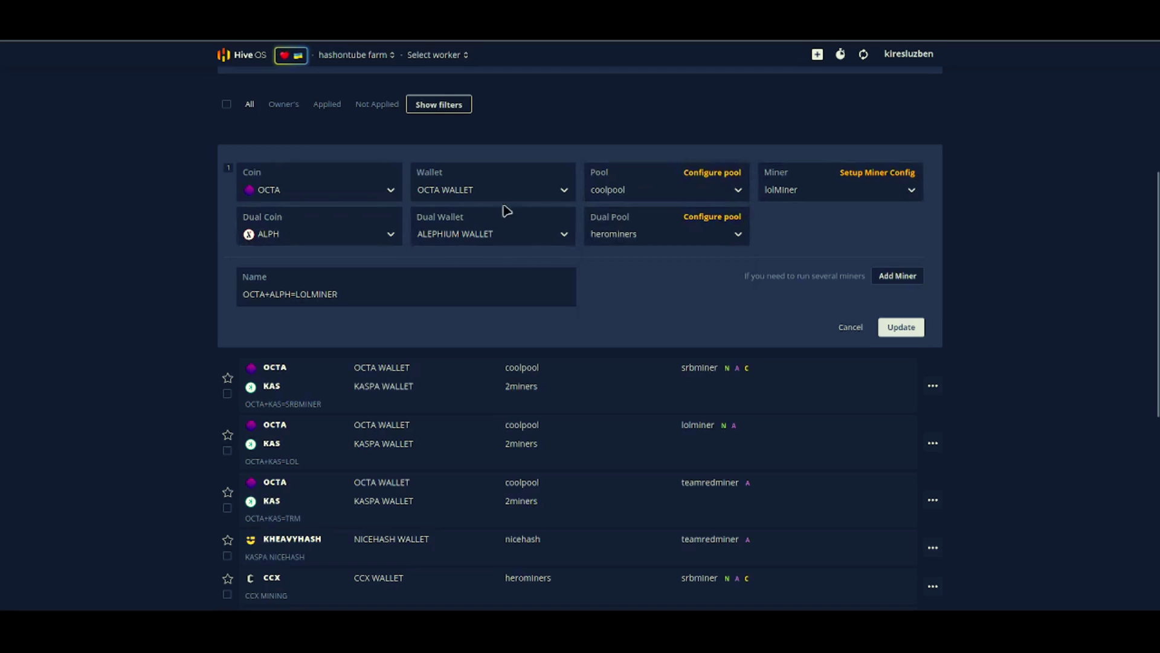
left_click(513, 233)
left_click(482, 262)
left_click(691, 235)
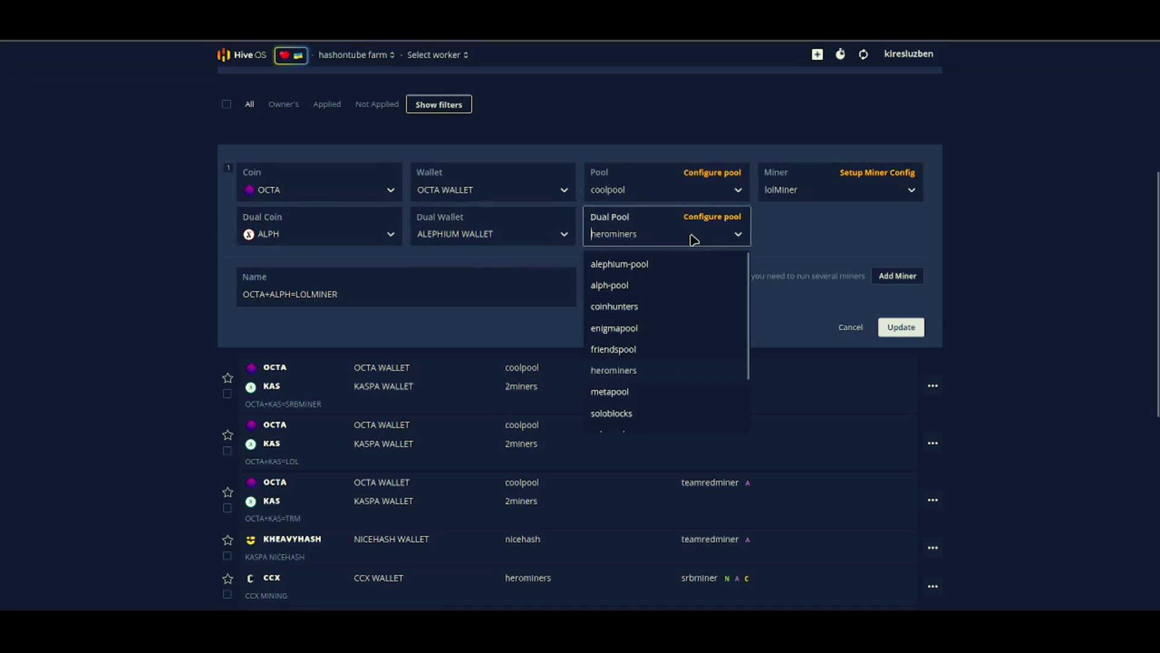
left_click(655, 370)
left_click(462, 203)
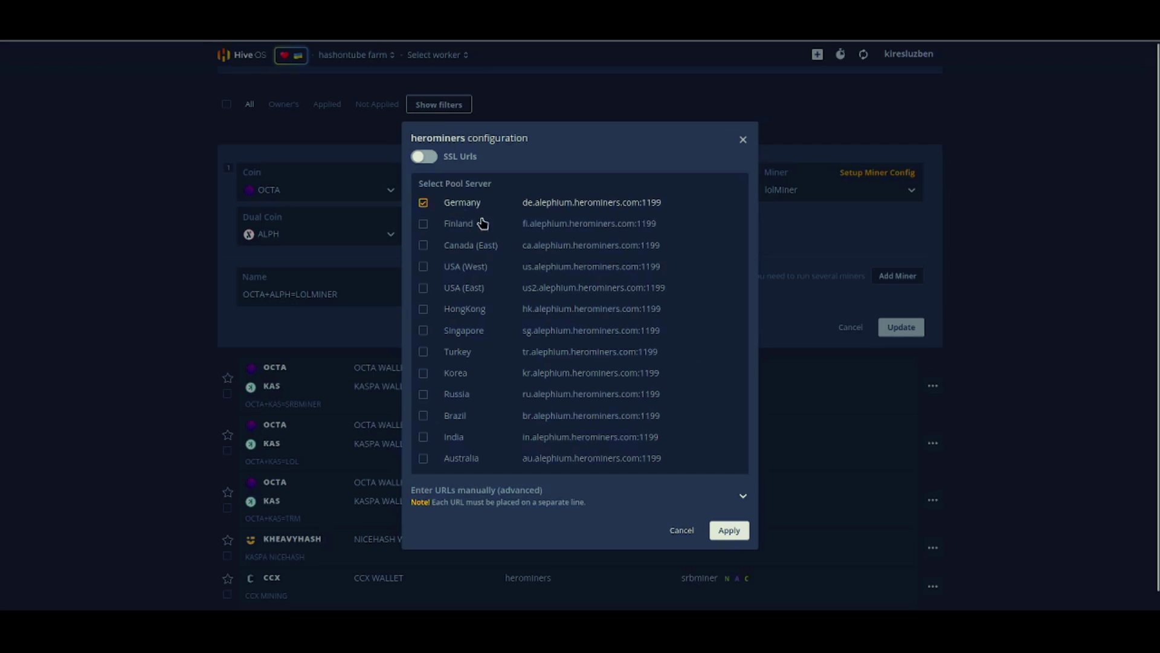
left_click(729, 530)
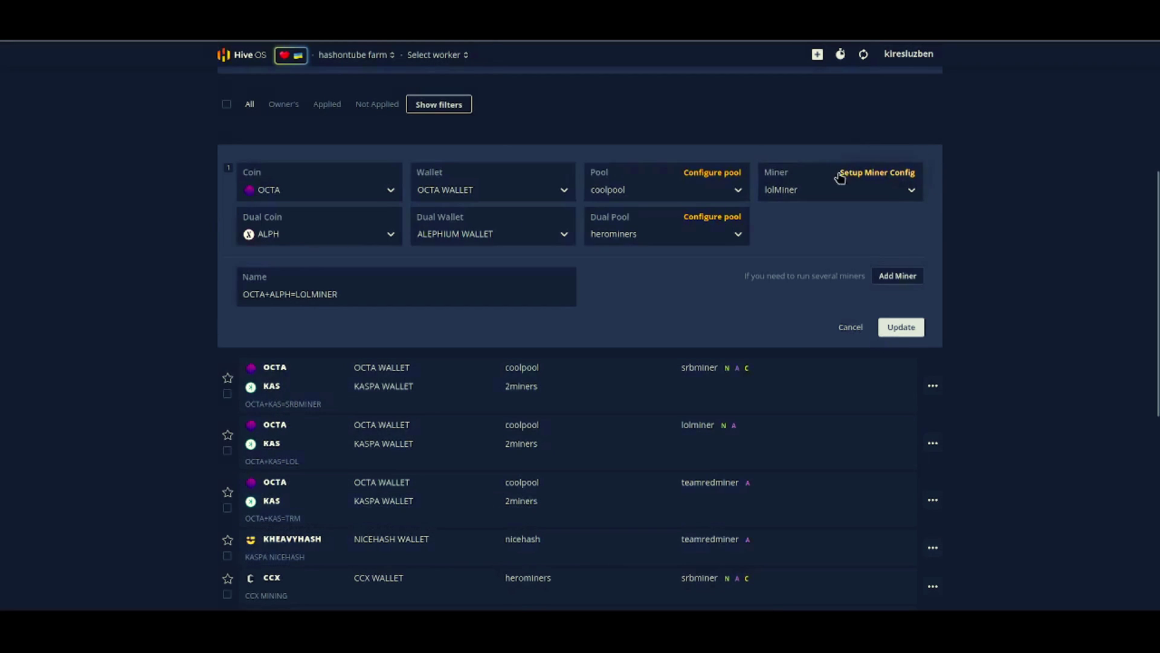
Set the second coin's hash algorithm to ALEPHDUAL in the lolMiner configuration, check the wallet and worker template, and apply the changes.
left_click(873, 173)
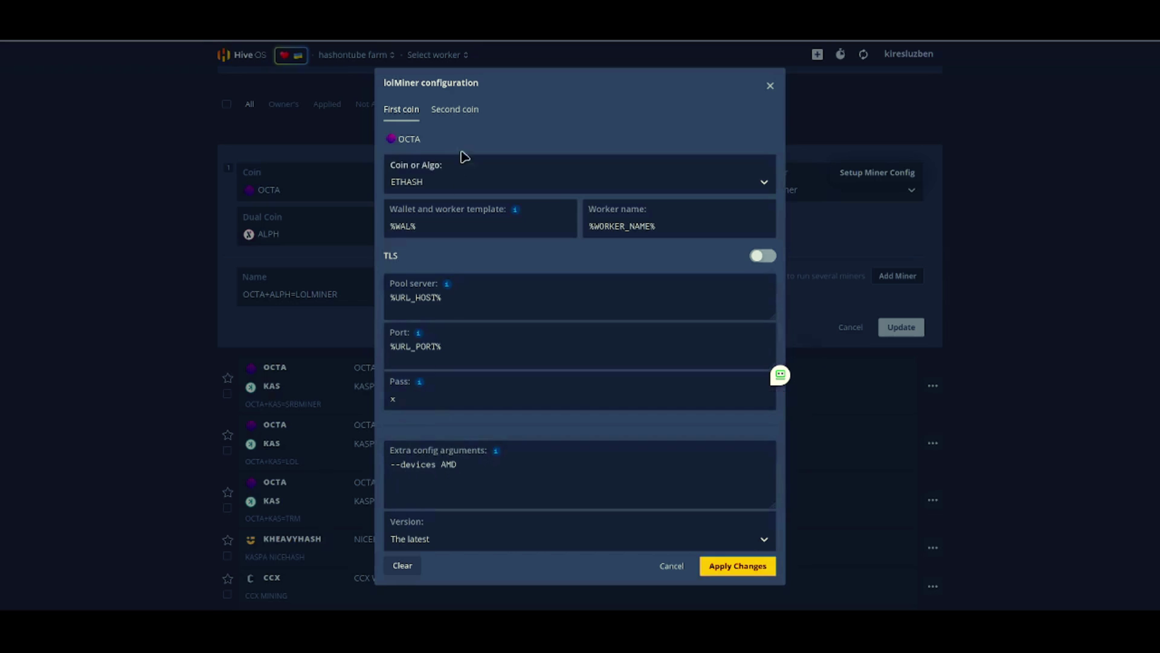
left_click(452, 109)
left_click(428, 187)
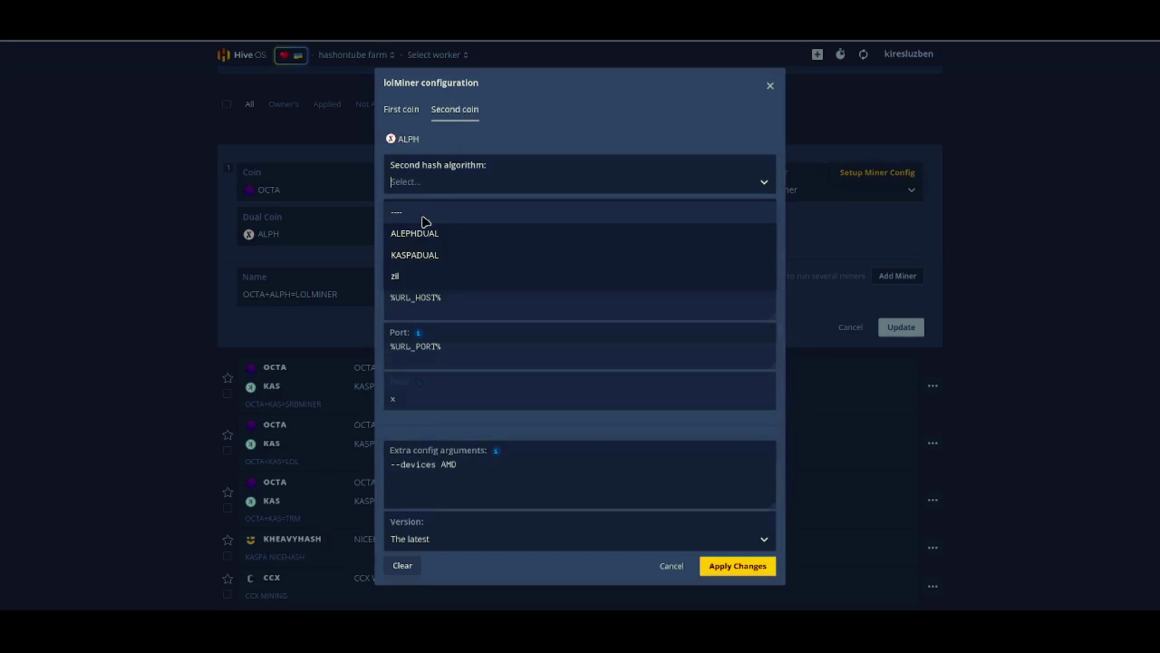
left_click(414, 230)
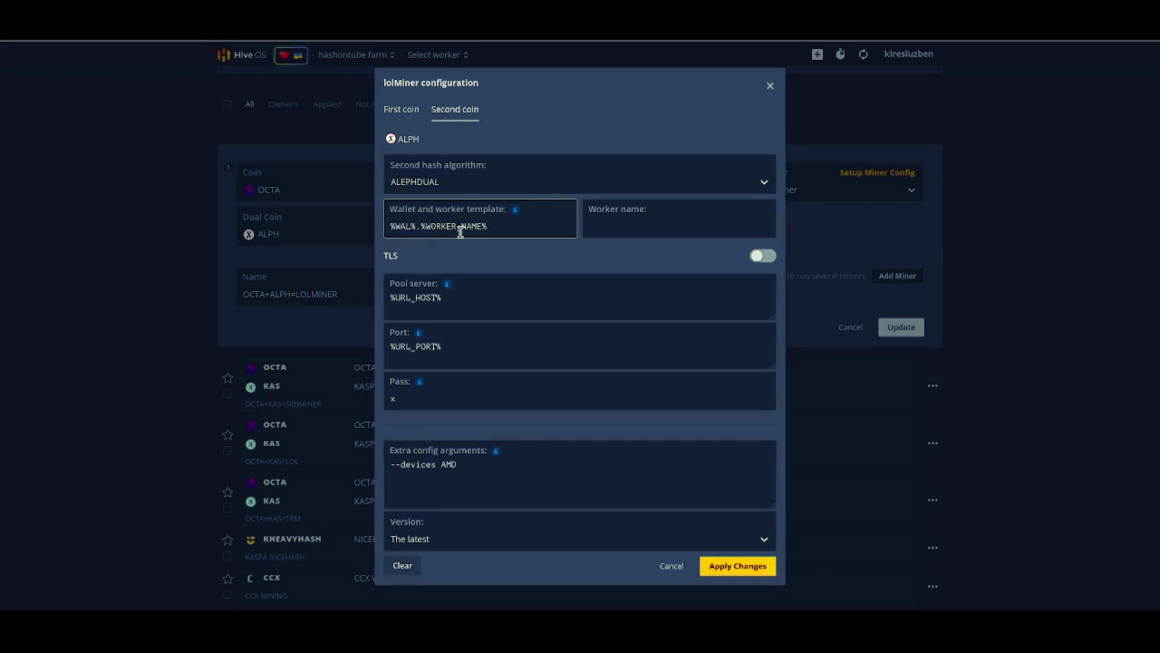
left_click_drag(389, 226, 411, 227)
left_click(419, 226)
left_click_drag(421, 226, 501, 226)
left_click(523, 226)
left_click(737, 567)
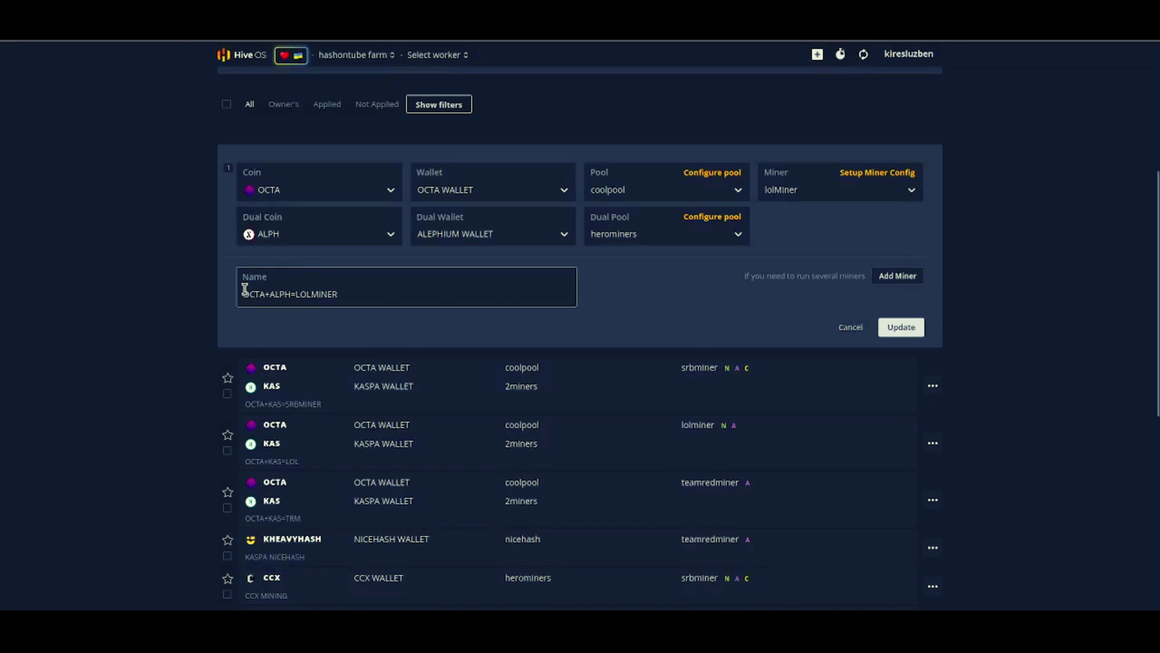
Check the flight sheet name OCTA+ALPH=LOLMINER and save the updated flight sheet.
left_click_drag(243, 294, 368, 298)
left_click(383, 298)
left_click(900, 327)
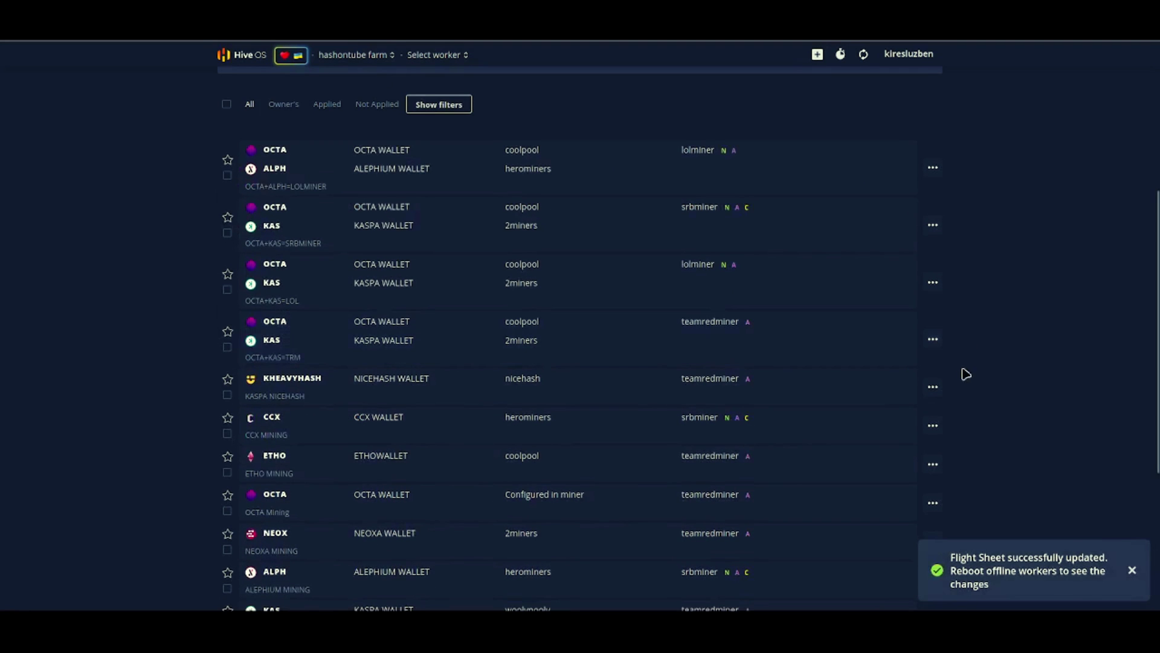
Open the HashOnTube-TEST worker and review its ethash overclocking settings without changing them.
scroll(963, 373, "up", 5)
left_click(231, 152)
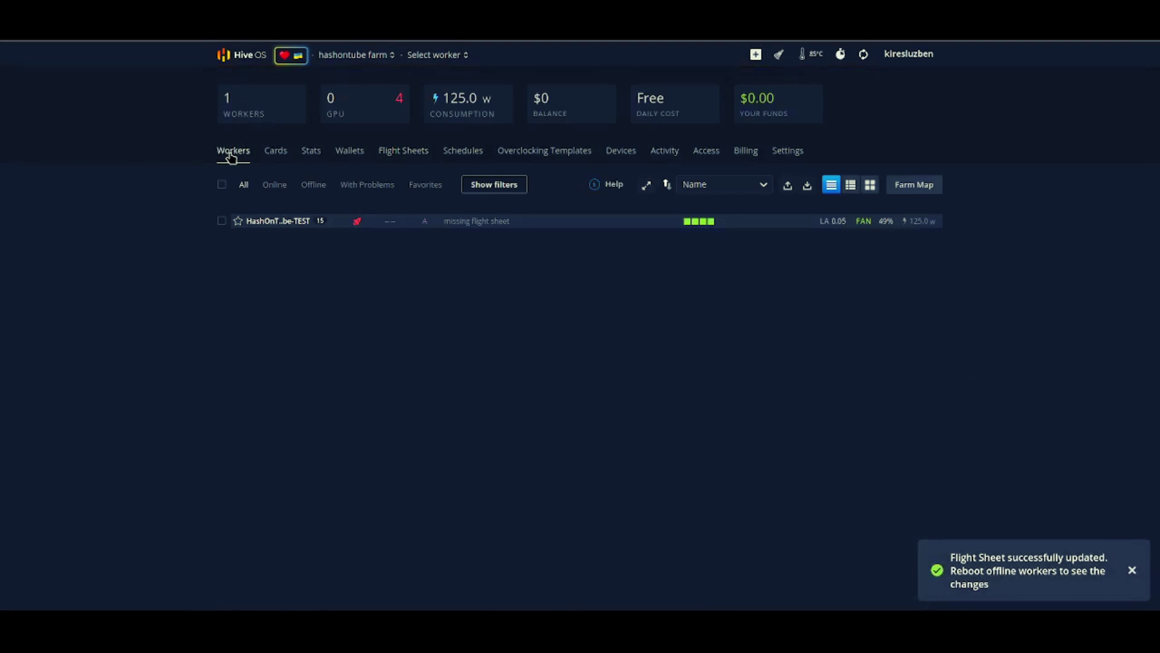
left_click(293, 228)
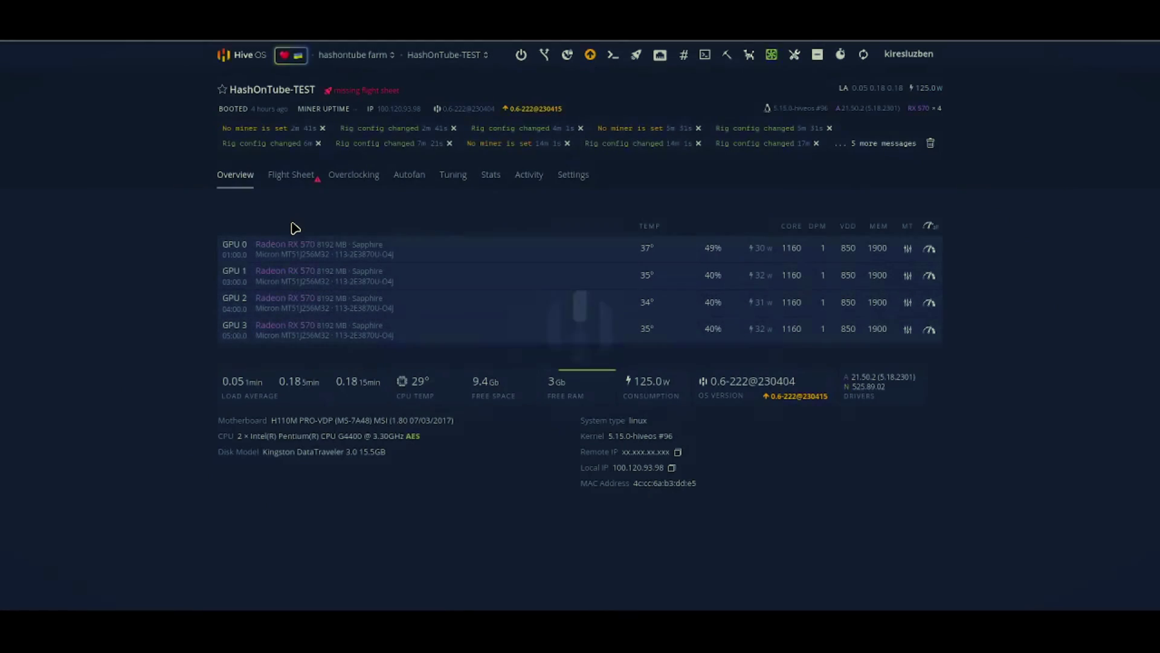
left_click(354, 181)
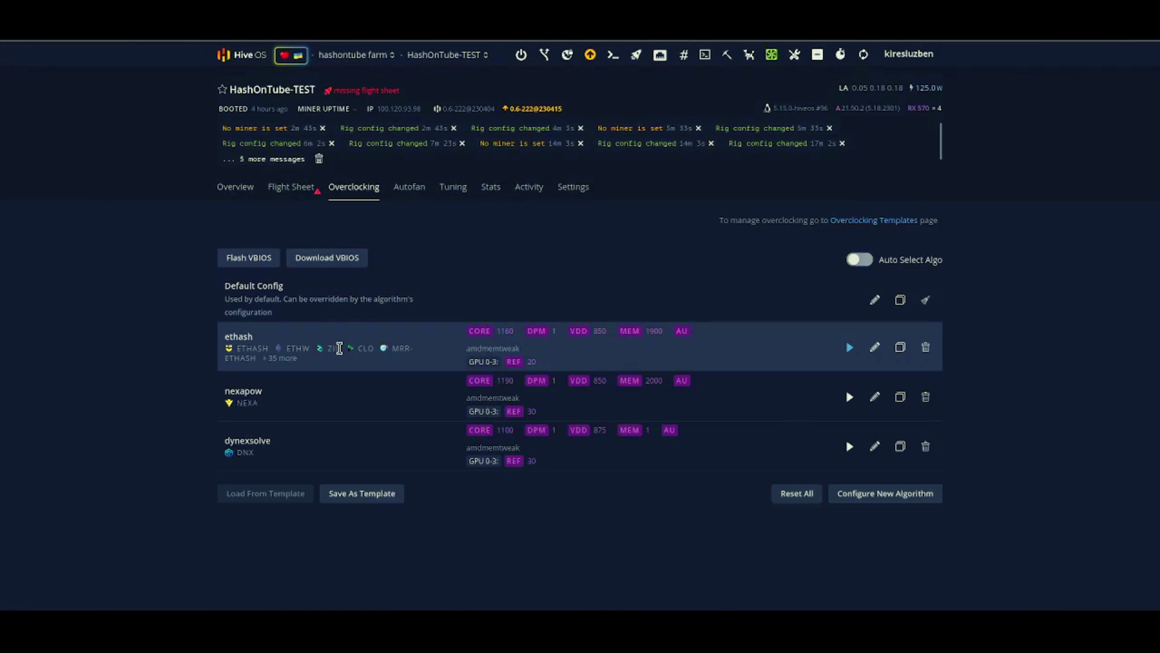
left_click(874, 346)
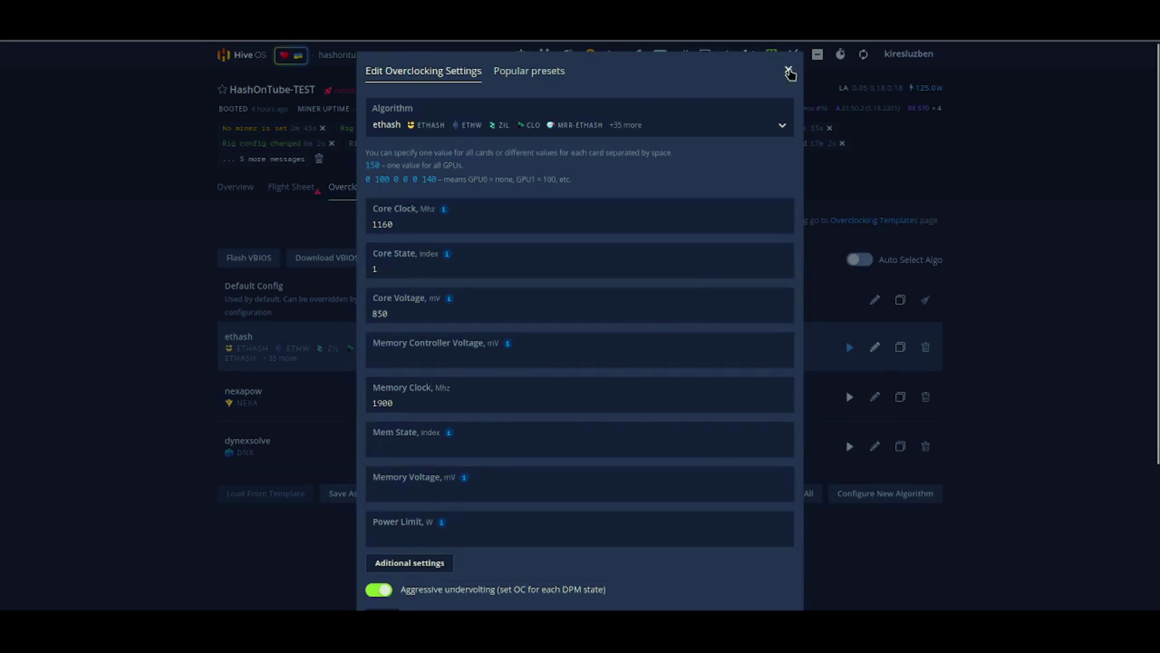
left_click(788, 69)
Launch the OCTA+ALPH=LOLMINER flight sheet on the worker and refresh the worker's overview.
left_click(235, 188)
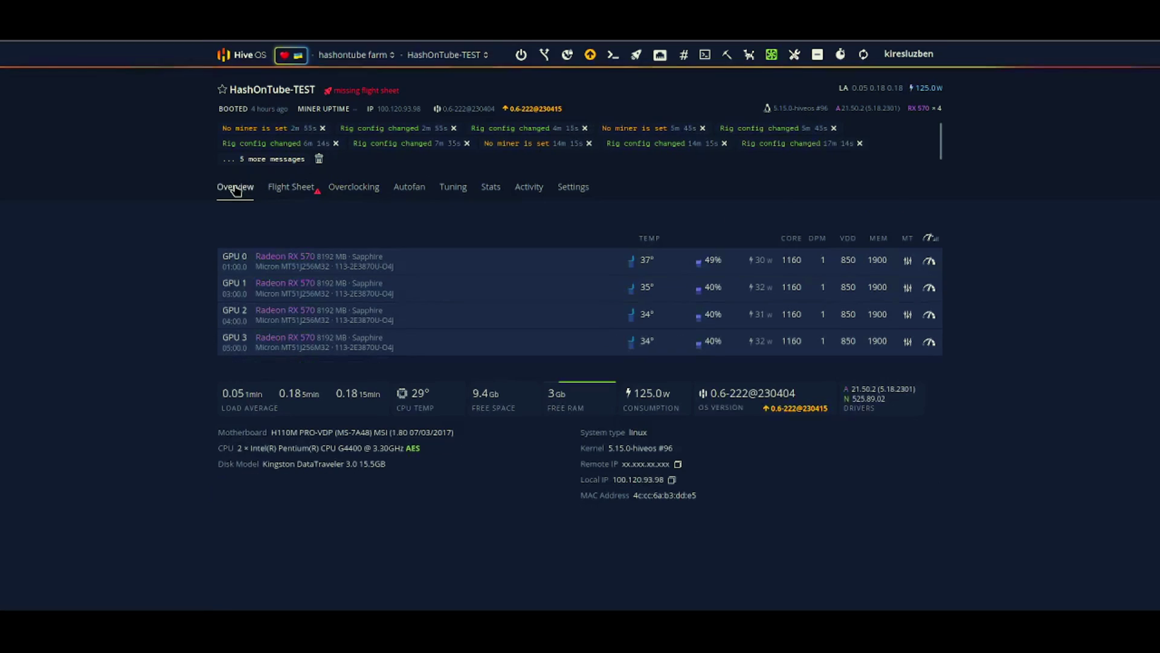
left_click(281, 188)
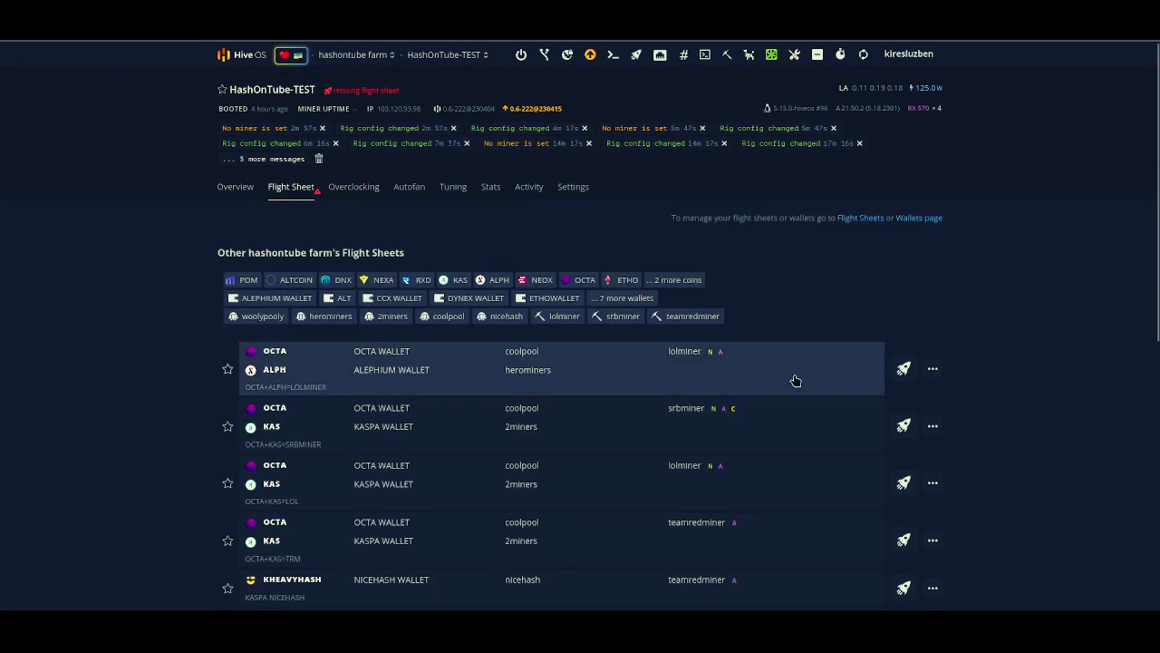
left_click(903, 370)
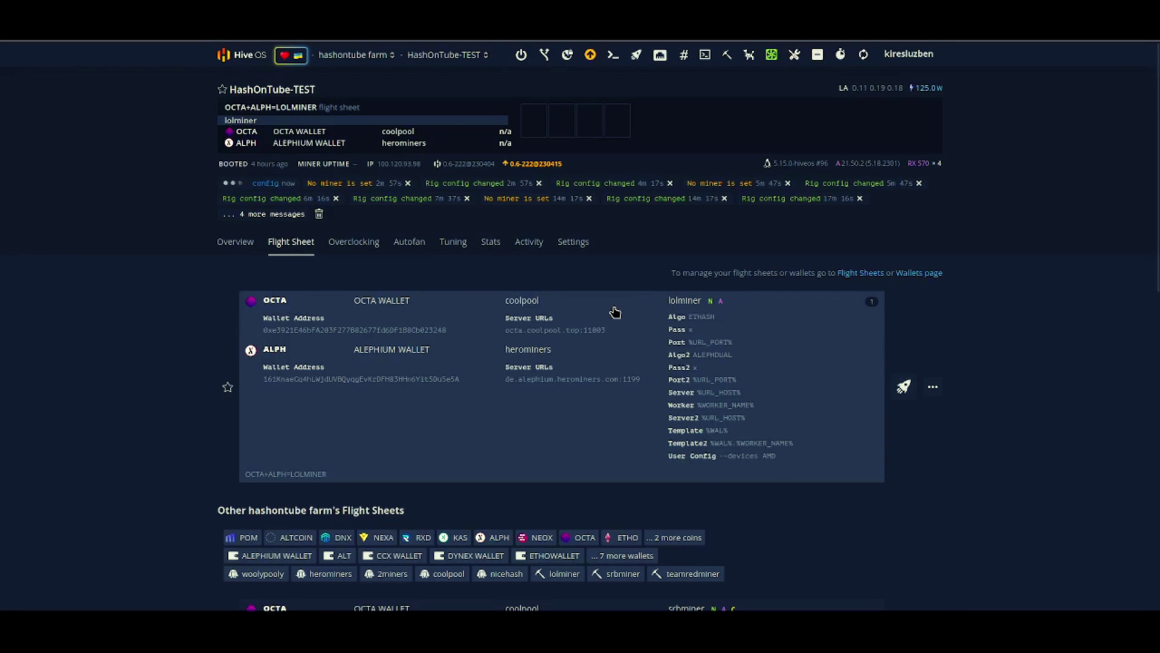
left_click(233, 242)
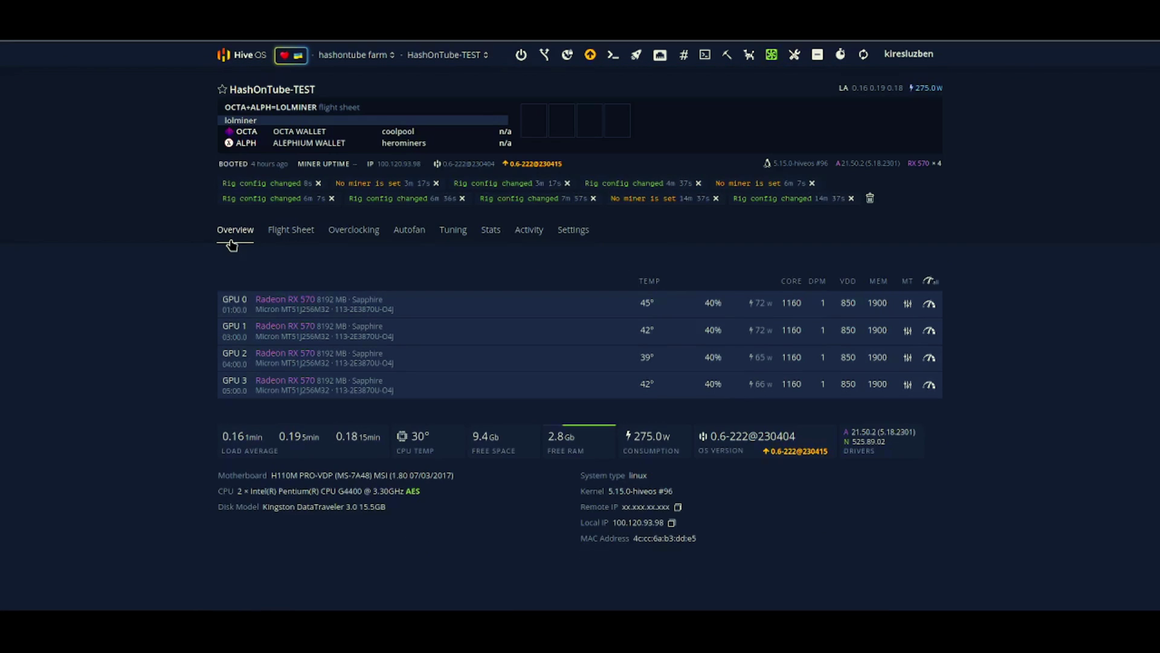
left_click(864, 57)
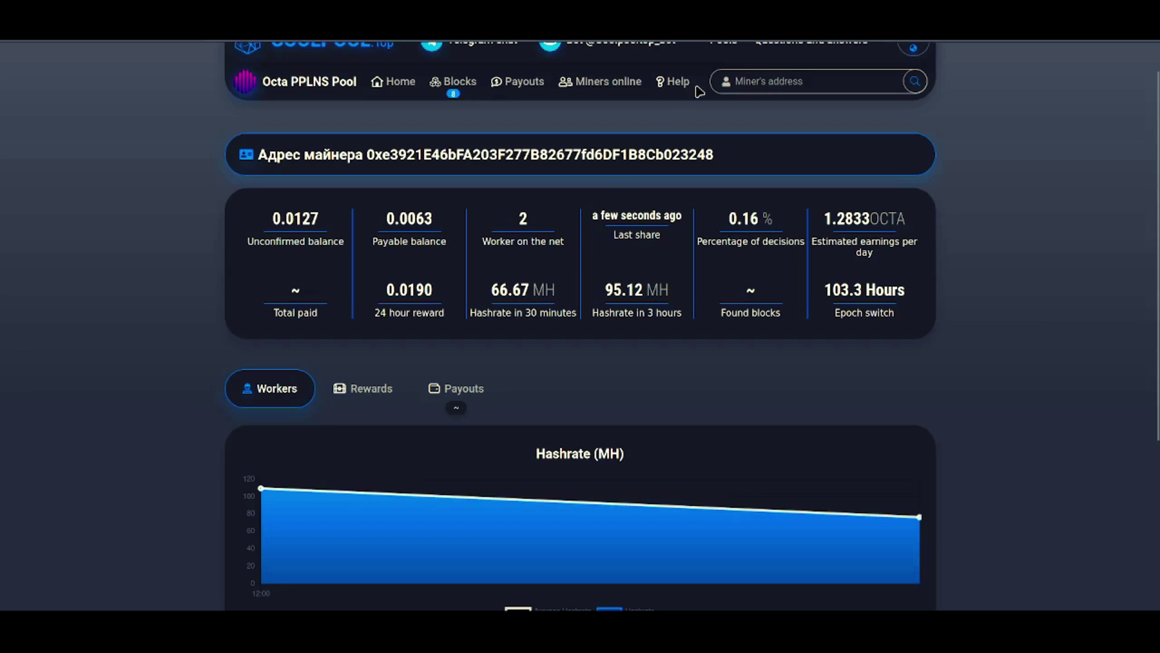
Refresh the CoolPool miner page and examine the HashOnTube-TEST worker's hashrate and the unconfirmed and payable balances.
key("F5")
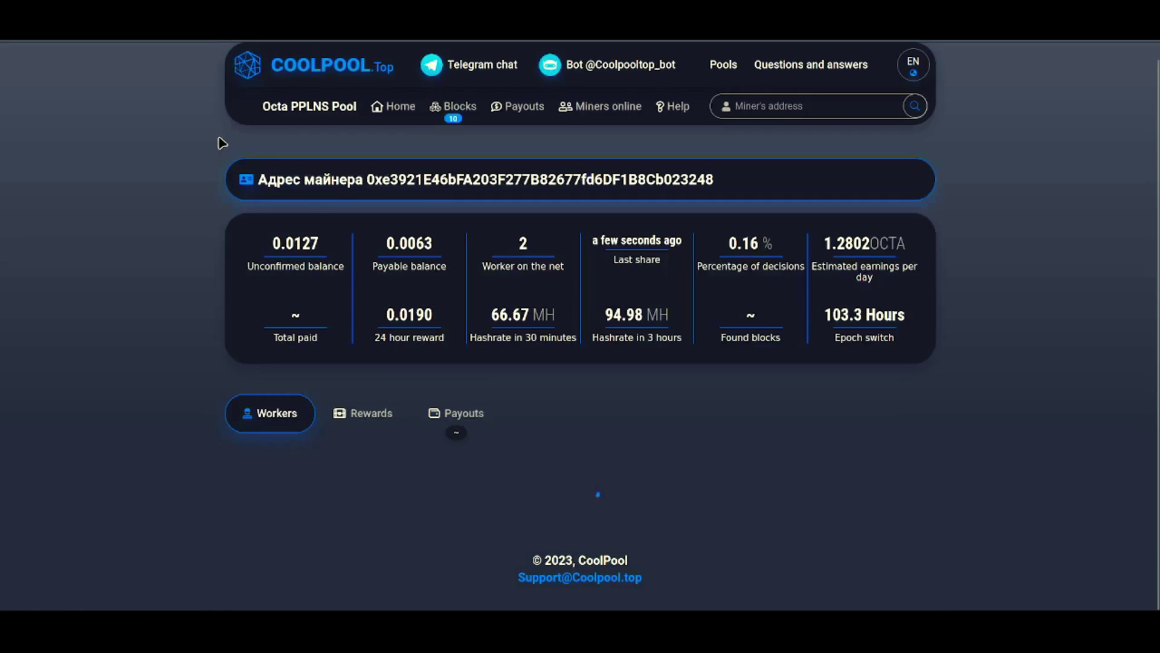
scroll(596, 329, "down", 5)
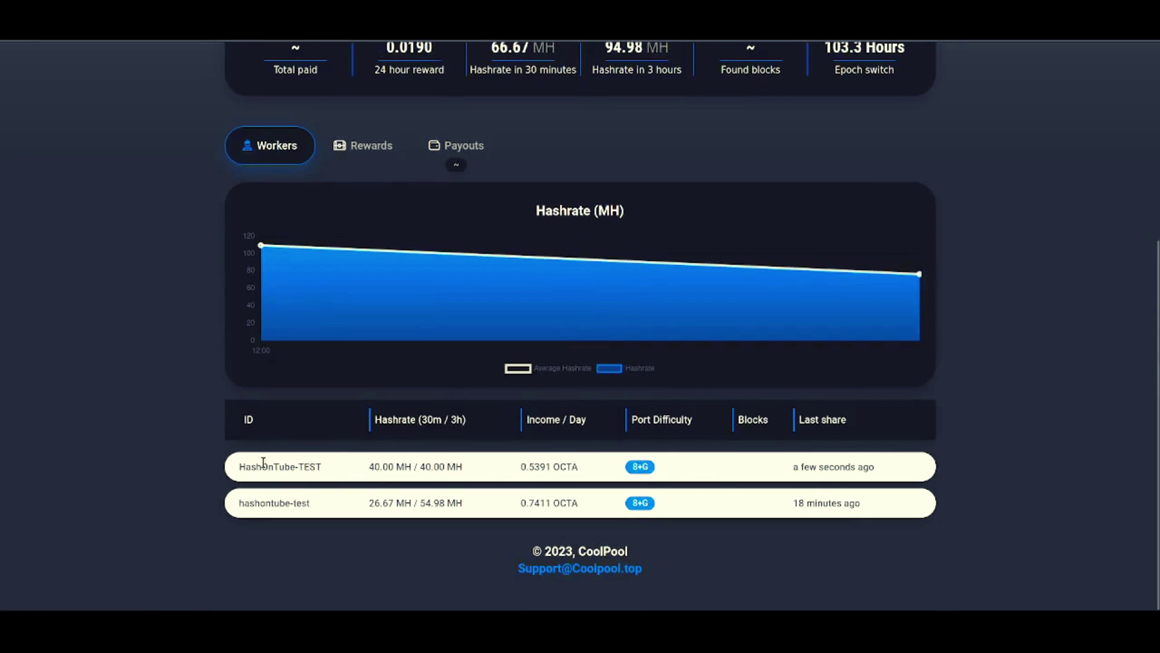
left_click_drag(240, 465, 705, 473)
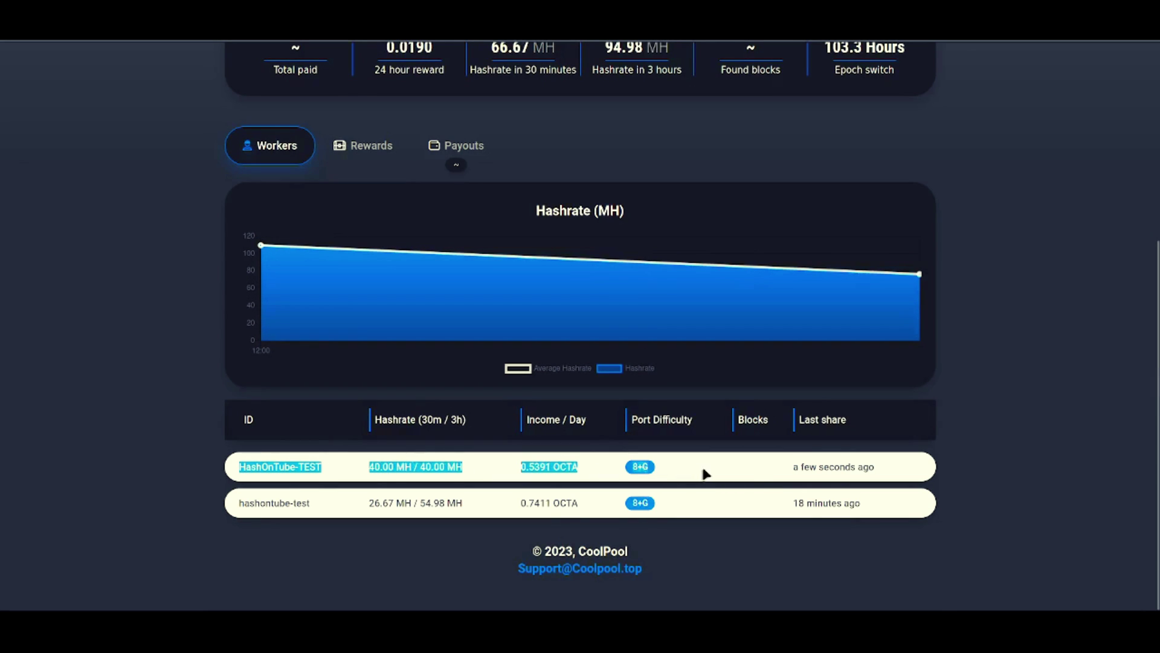
left_click(753, 473)
scroll(748, 474, "up", 5)
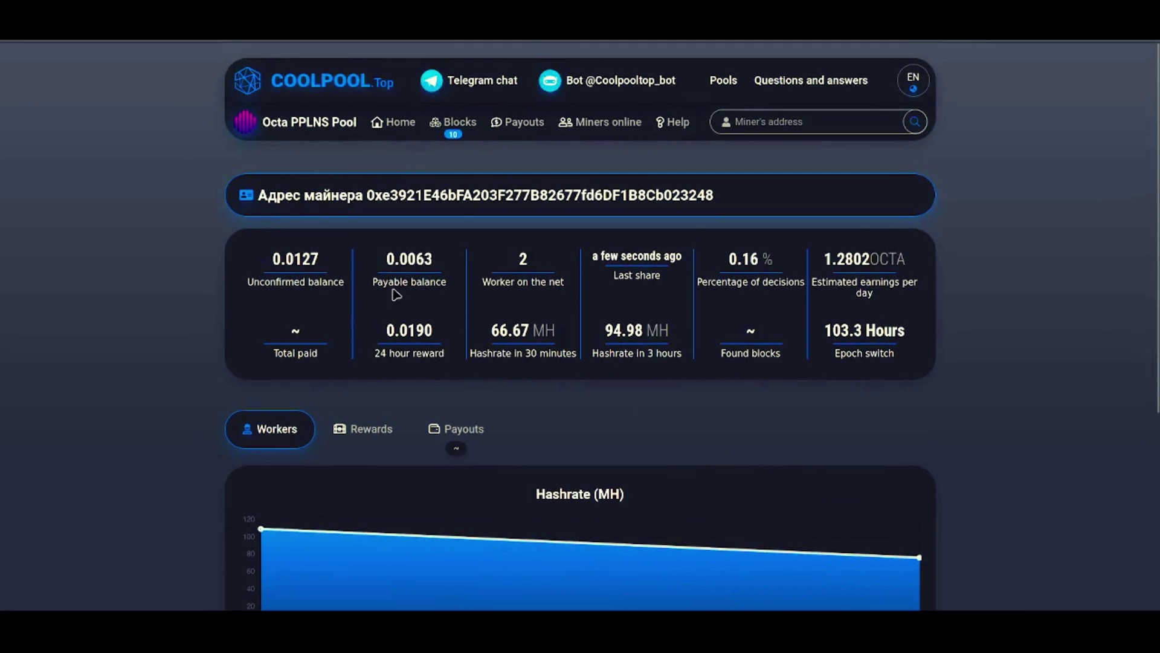
left_click_drag(271, 260, 448, 267)
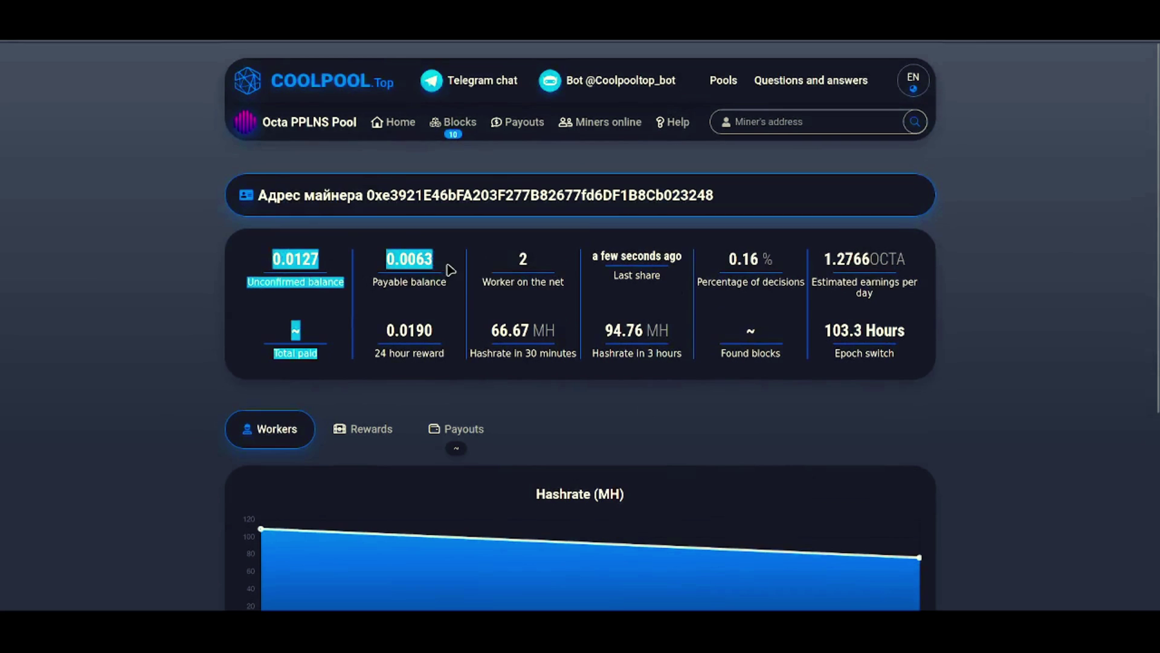
left_click(506, 301)
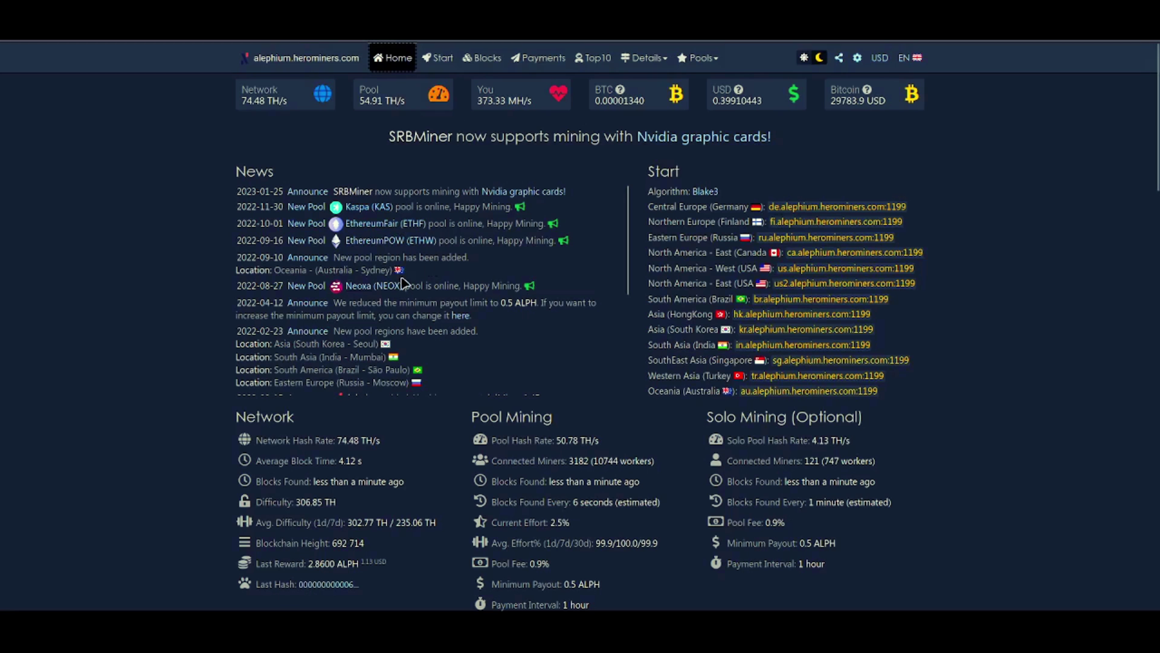
Examine the miner statistics and payment history on the Alephium HeroMiners pool page.
scroll(411, 208, "down", 2)
scroll(568, 462, "down", 7)
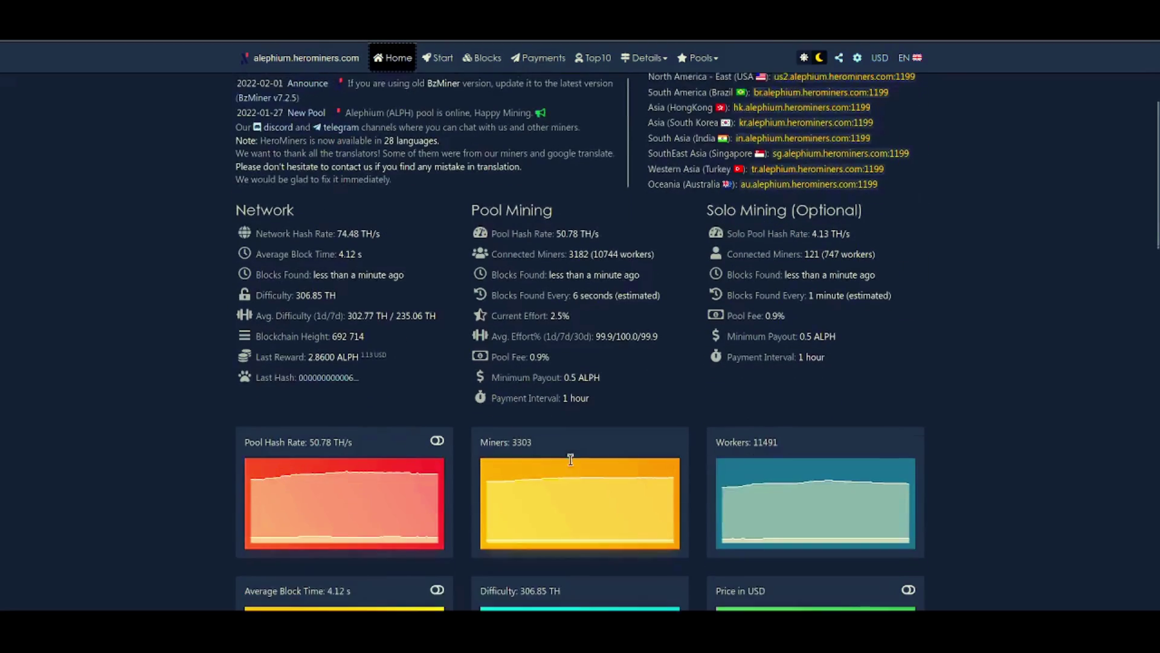
scroll(574, 466, "down", 6)
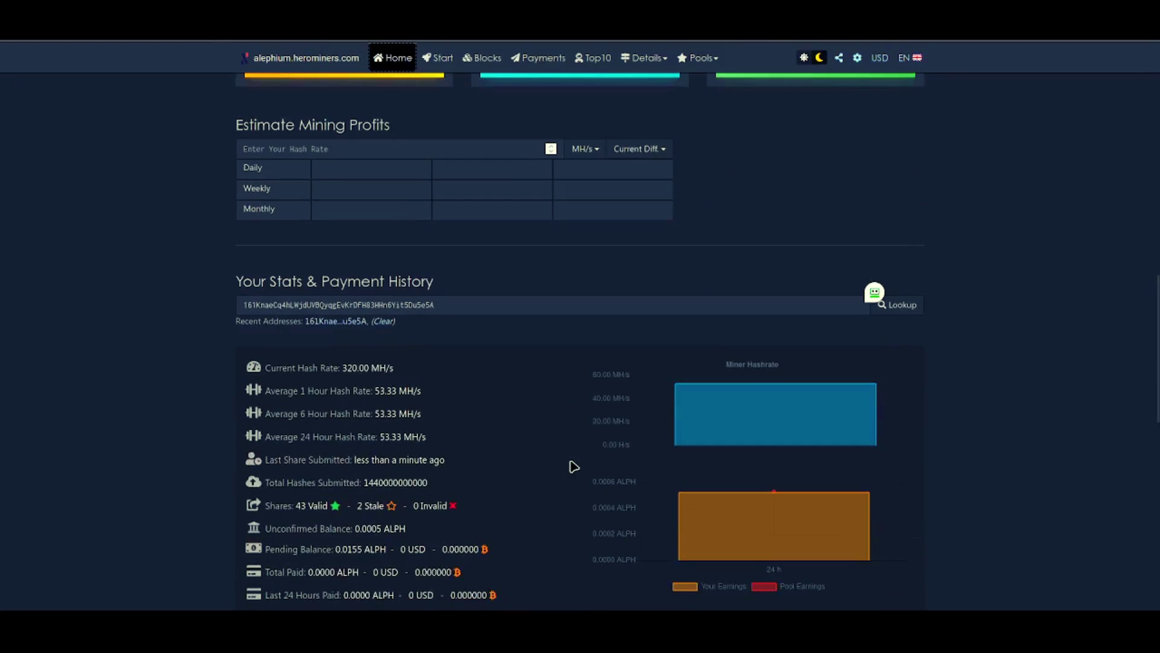
scroll(574, 465, "up", 1)
scroll(574, 466, "up", 1)
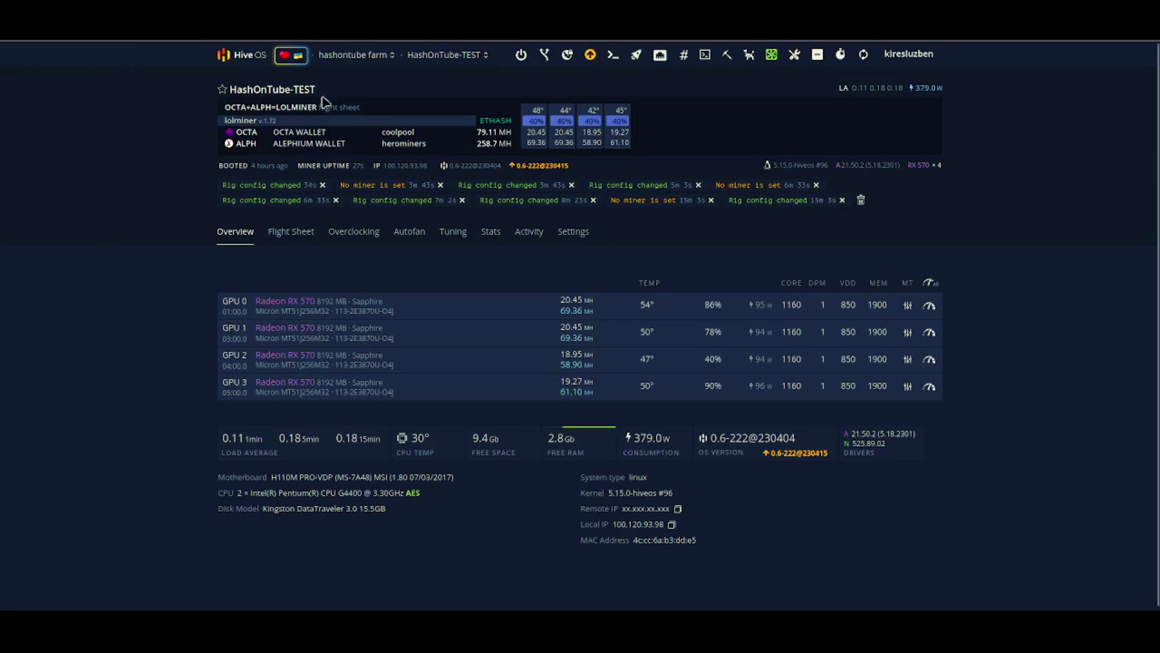
Open the farm's ALPH wallet in Hive OS, select its wallet address, and close it without saving.
left_click(355, 75)
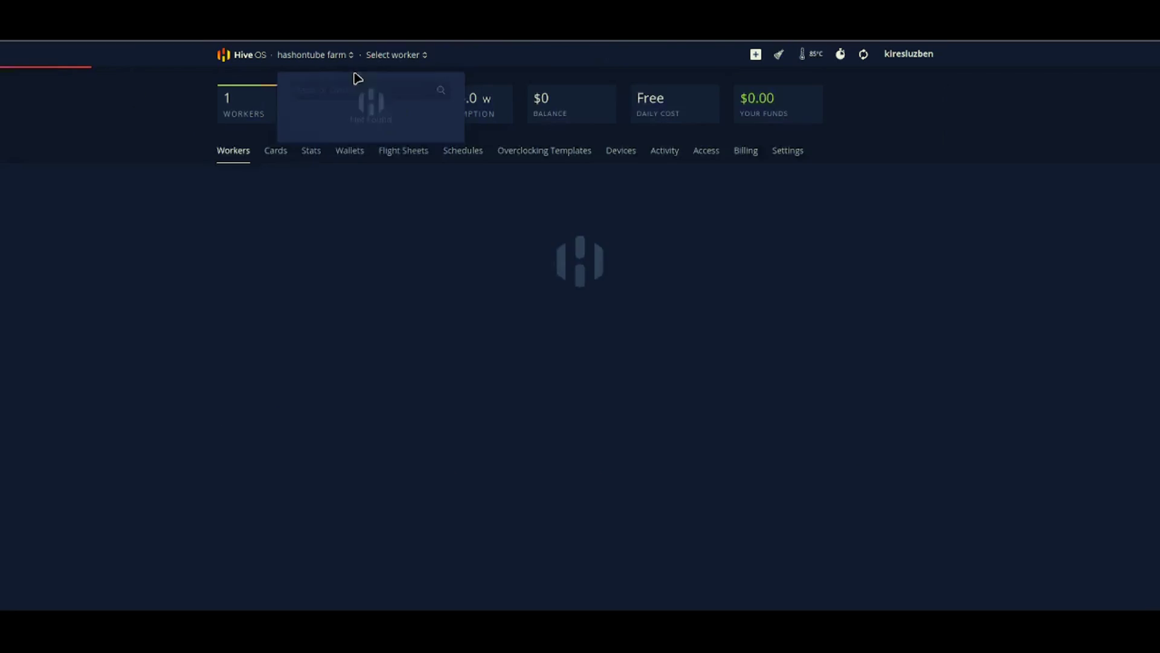
left_click(349, 207)
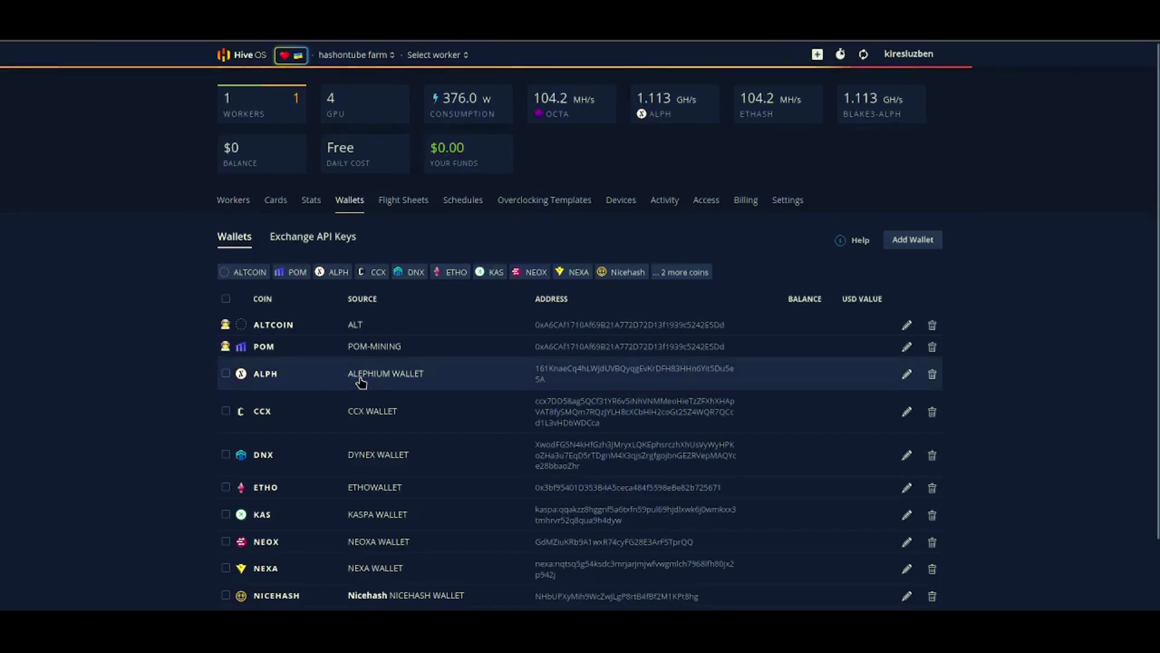
left_click(907, 373)
double_click(589, 272)
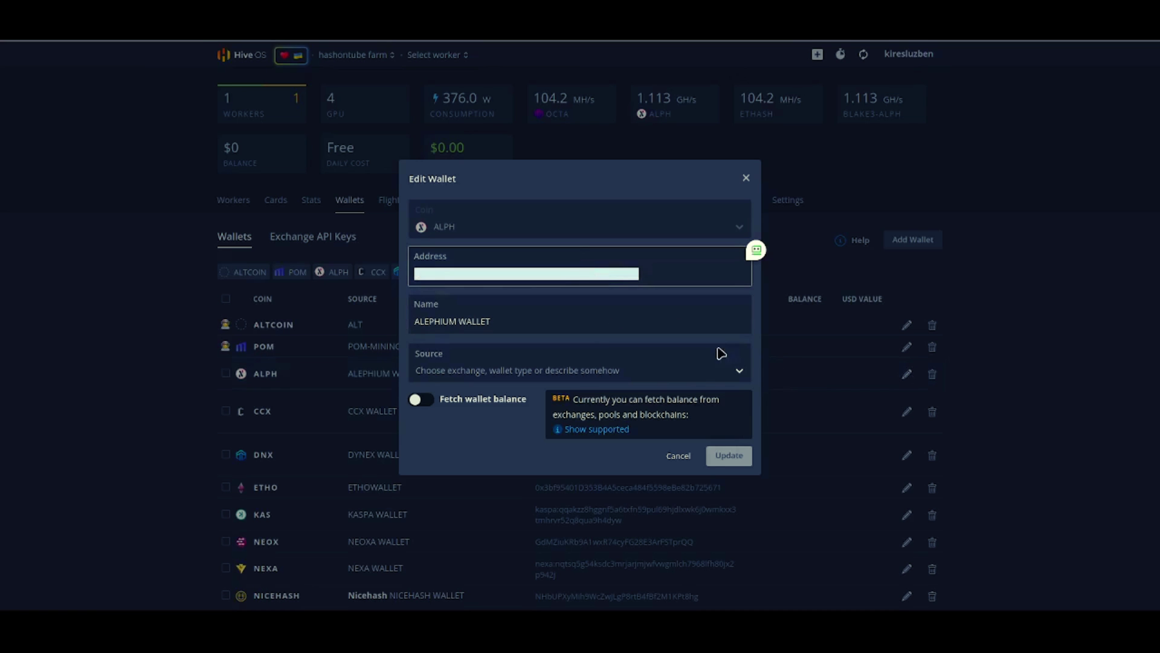
left_click(679, 460)
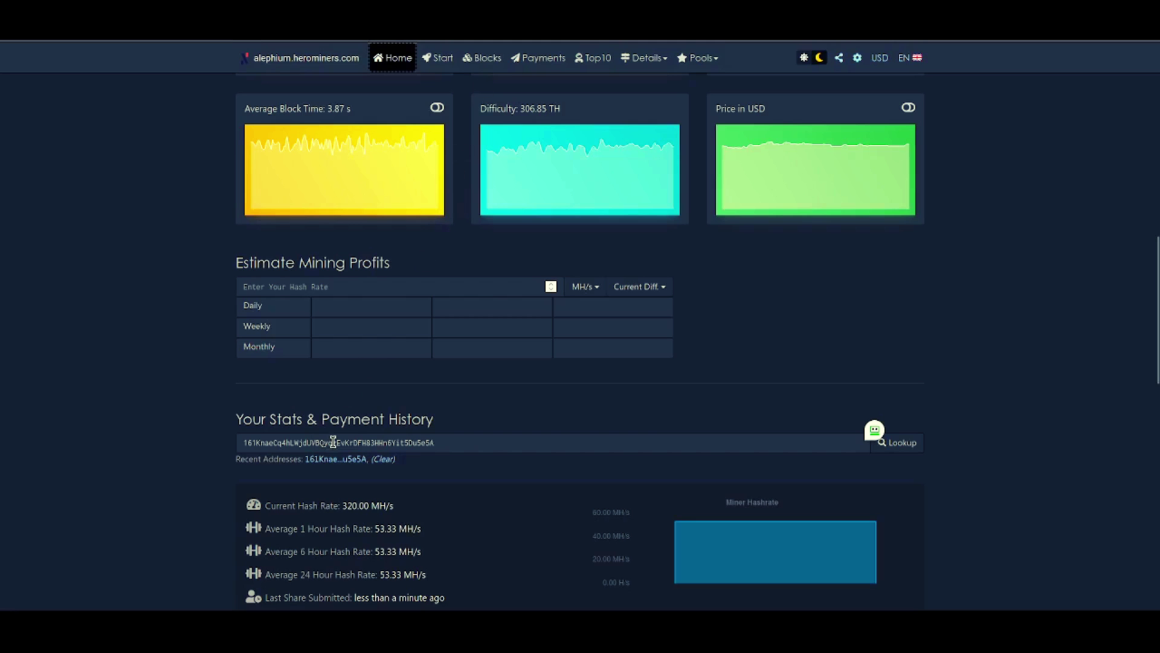
Look up the Alephium wallet address on the HeroMiners page and examine its hash rates, balances and estimated earnings.
double_click(539, 442)
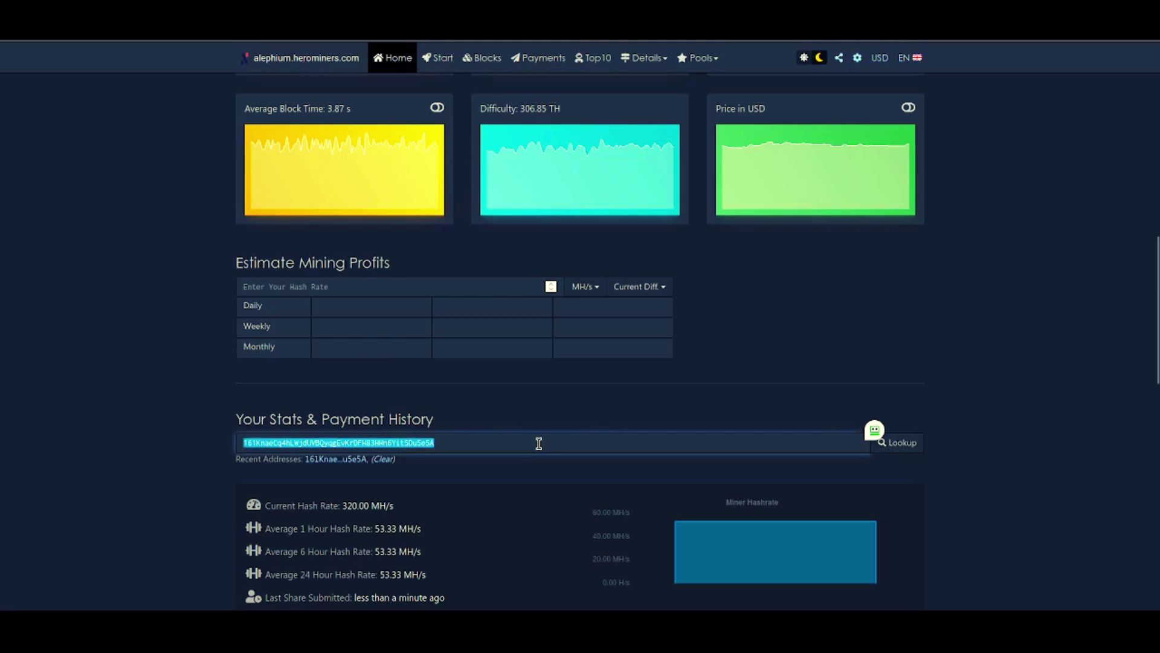
key("End")
left_click(914, 447)
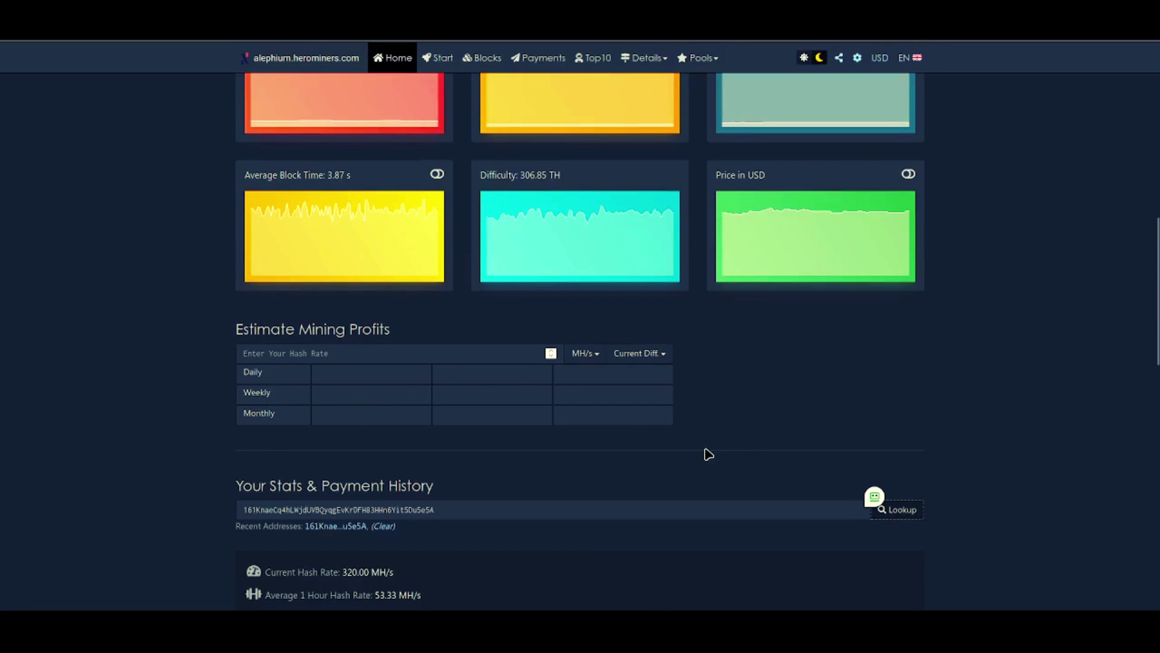
scroll(705, 454, "down", 6)
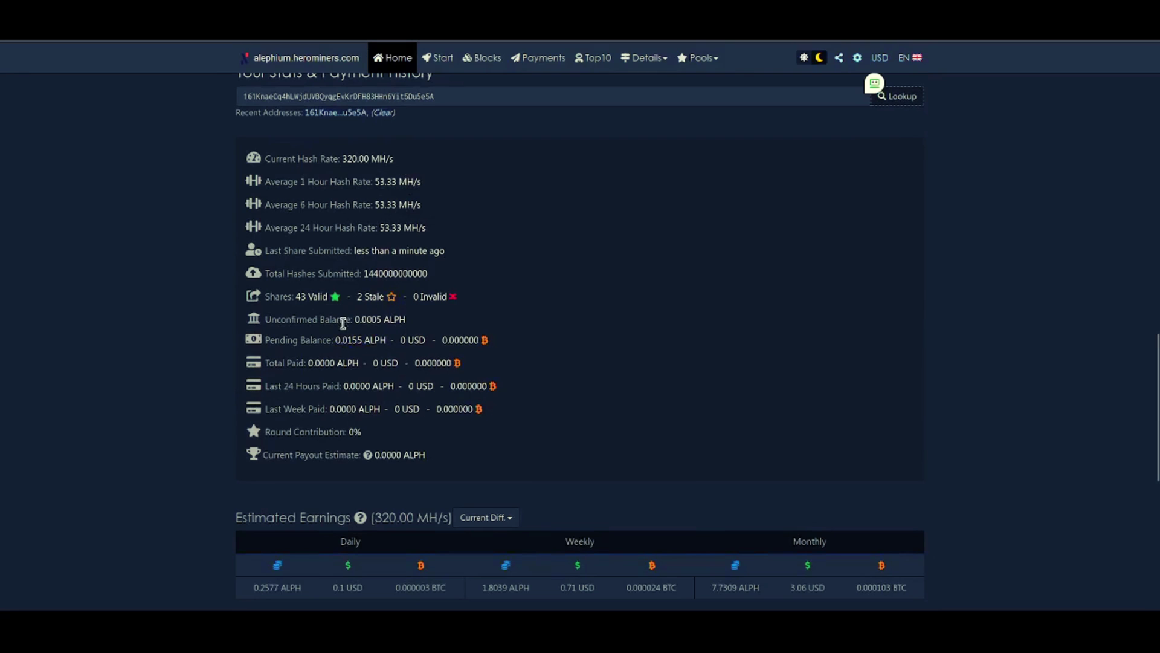
scroll(448, 427, "down", 5)
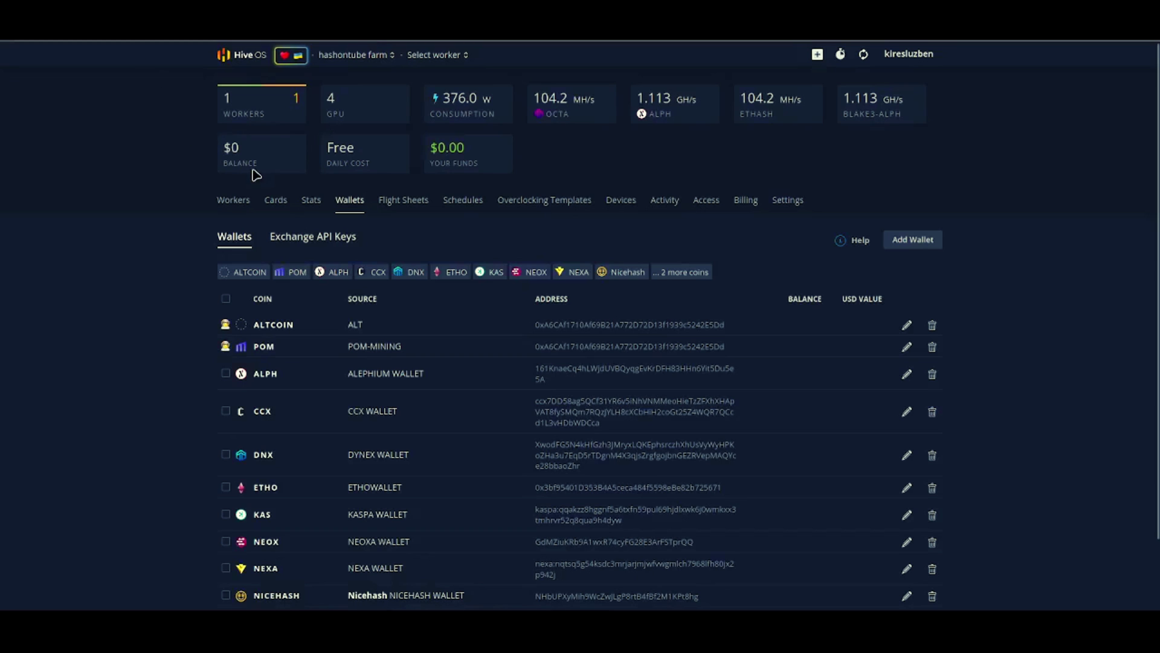
Open the HashOnTube-TEST worker's overview from the farm's workers list and refresh its mining statistics.
left_click(233, 200)
left_click(451, 272)
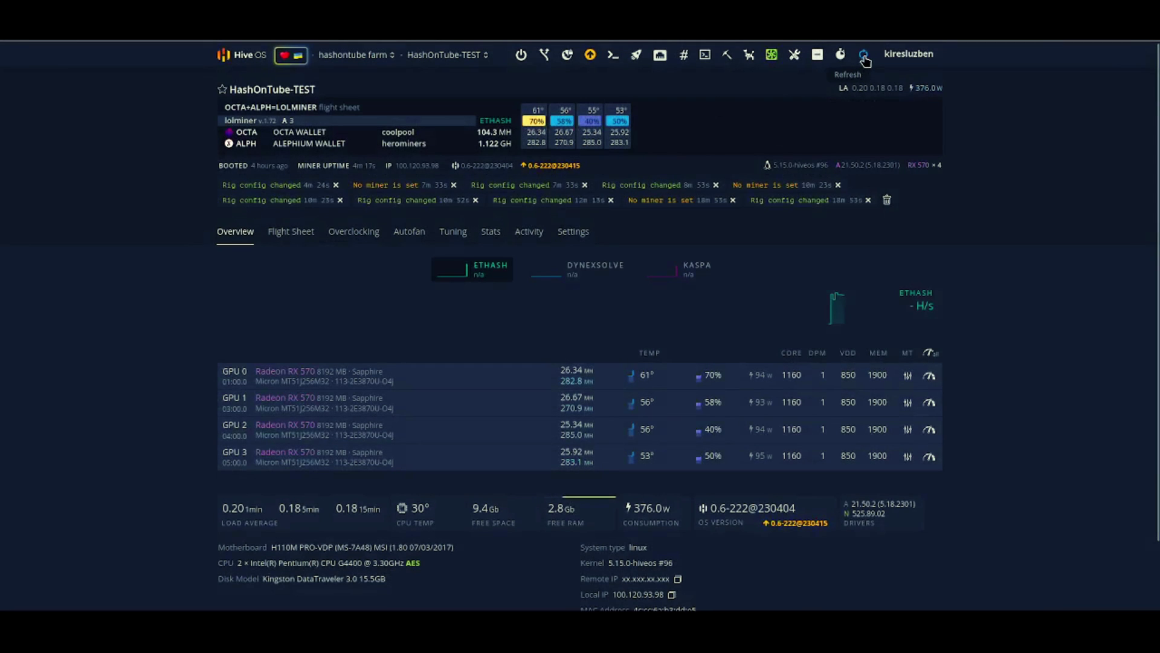
left_click(864, 56)
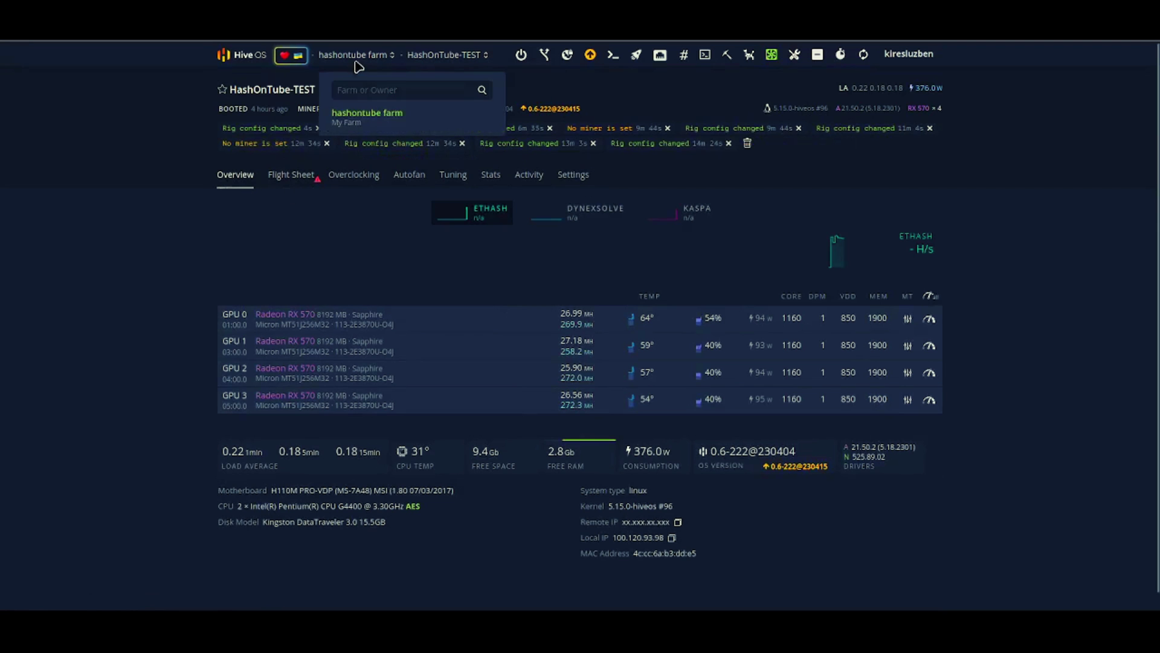
Start a new flight sheet in hashontube farm with OCTA as the coin and OCTA WALLET as the wallet.
left_click(370, 80)
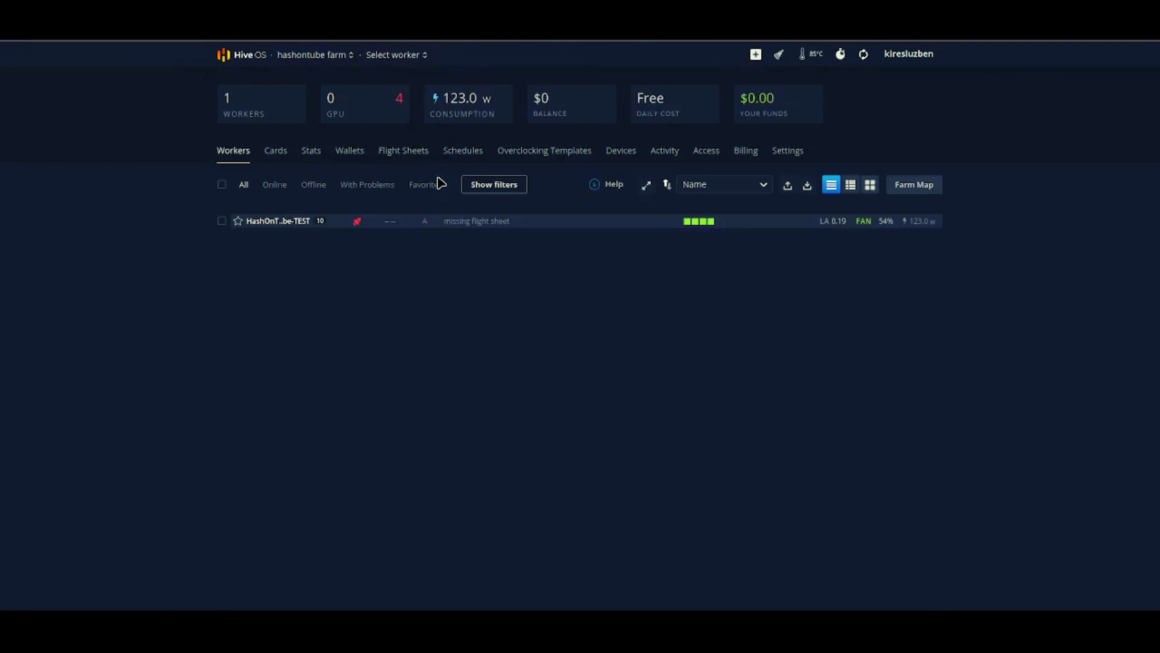
left_click(409, 154)
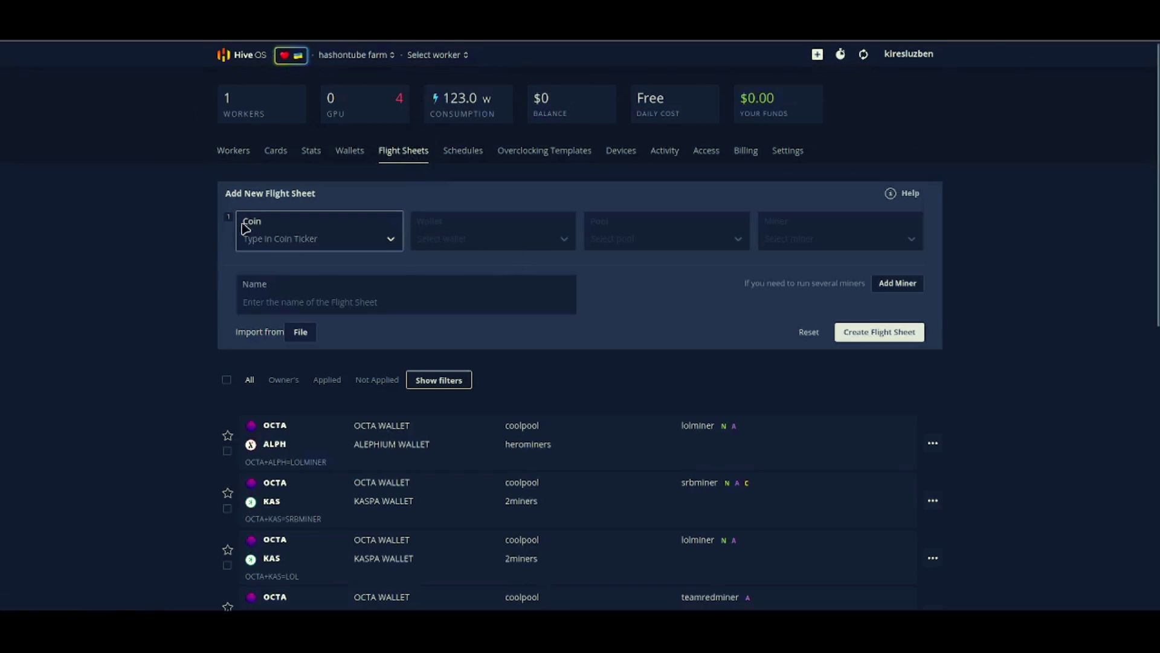
left_click(299, 244)
scroll(344, 354, "down", 3)
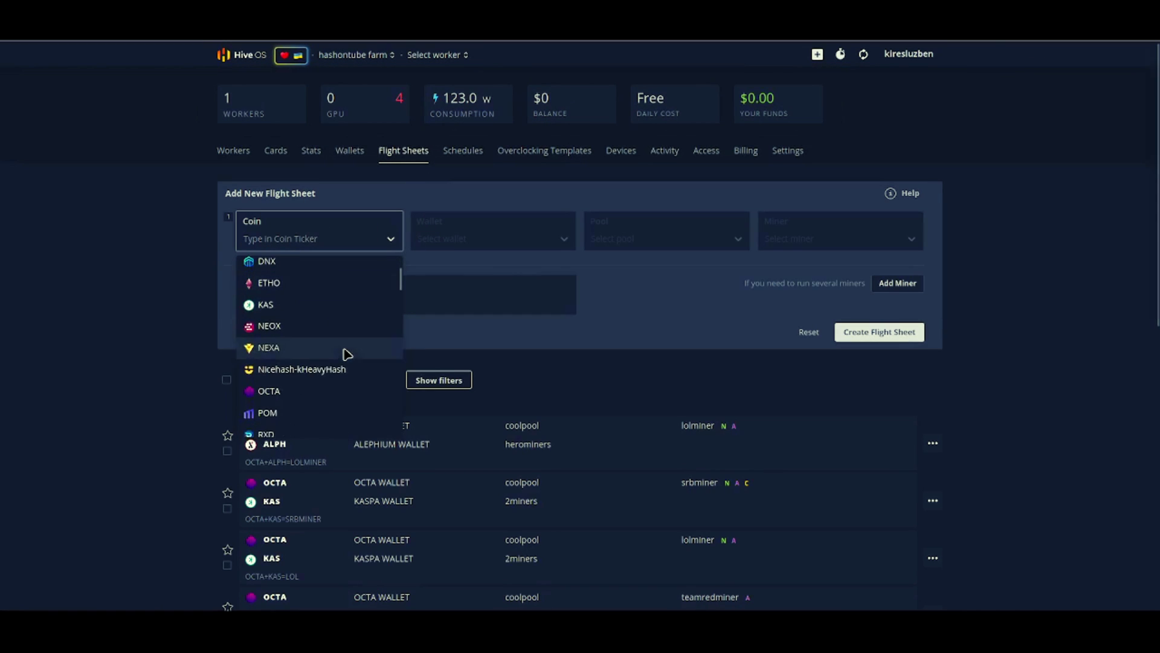
left_click(273, 397)
left_click(531, 241)
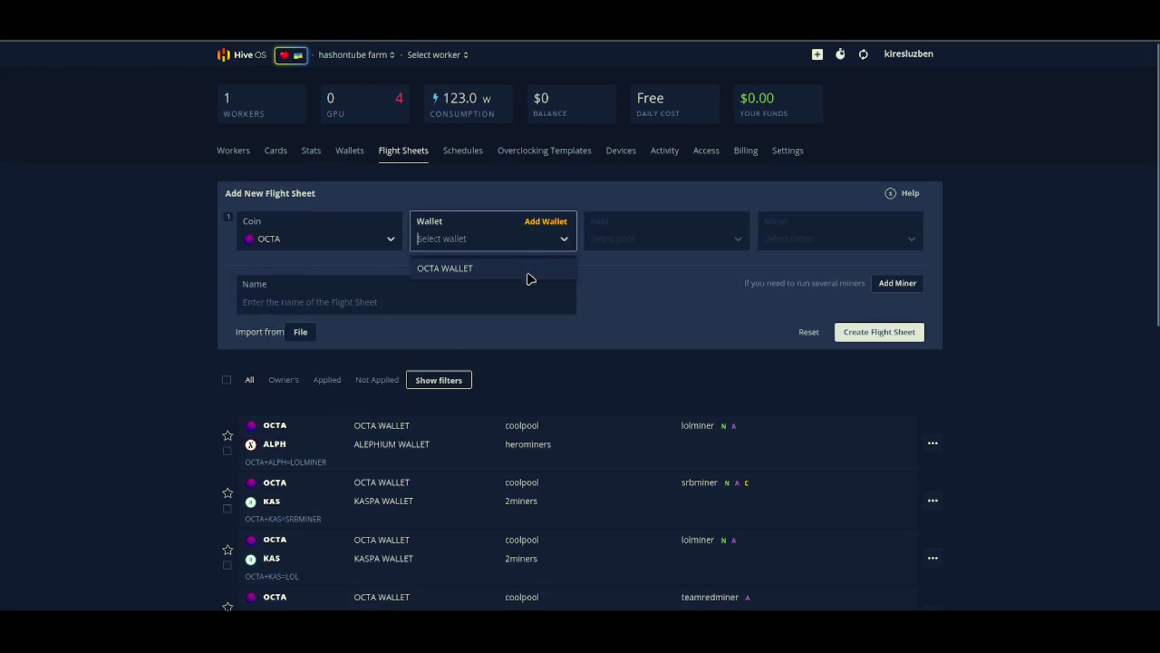
left_click(439, 270)
Set the OCTA pool to coolpool with the PPLNS server octa.coolpool.top:11003 and choose SRBMiner-MULTI as the miner.
left_click(639, 242)
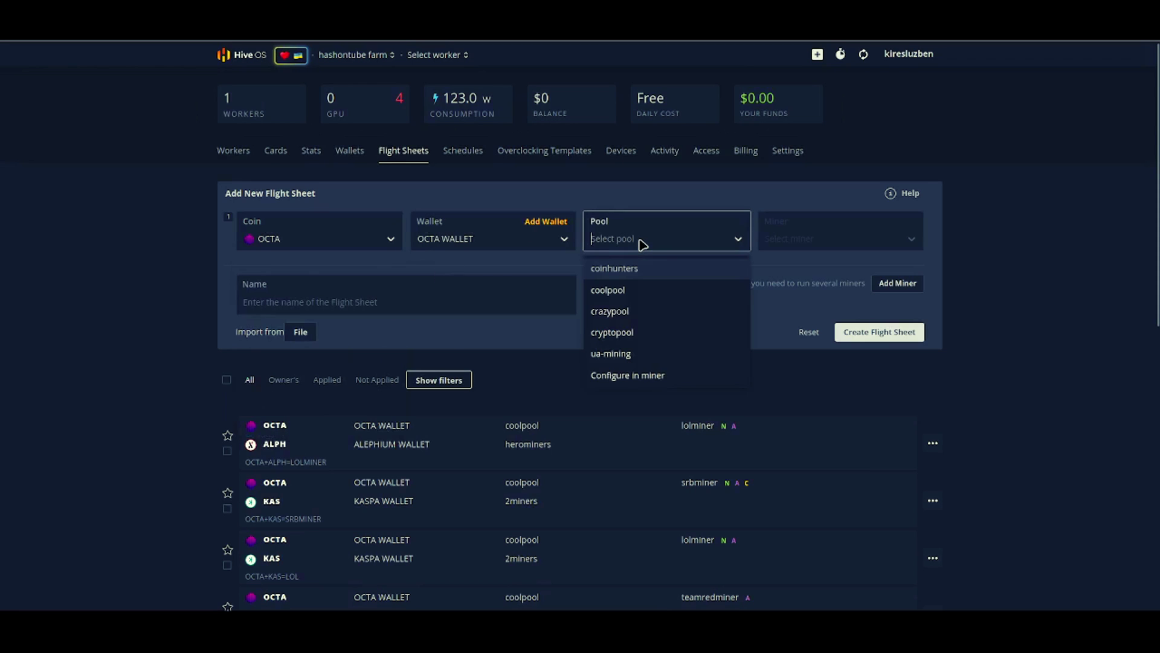
left_click(607, 291)
left_click(423, 309)
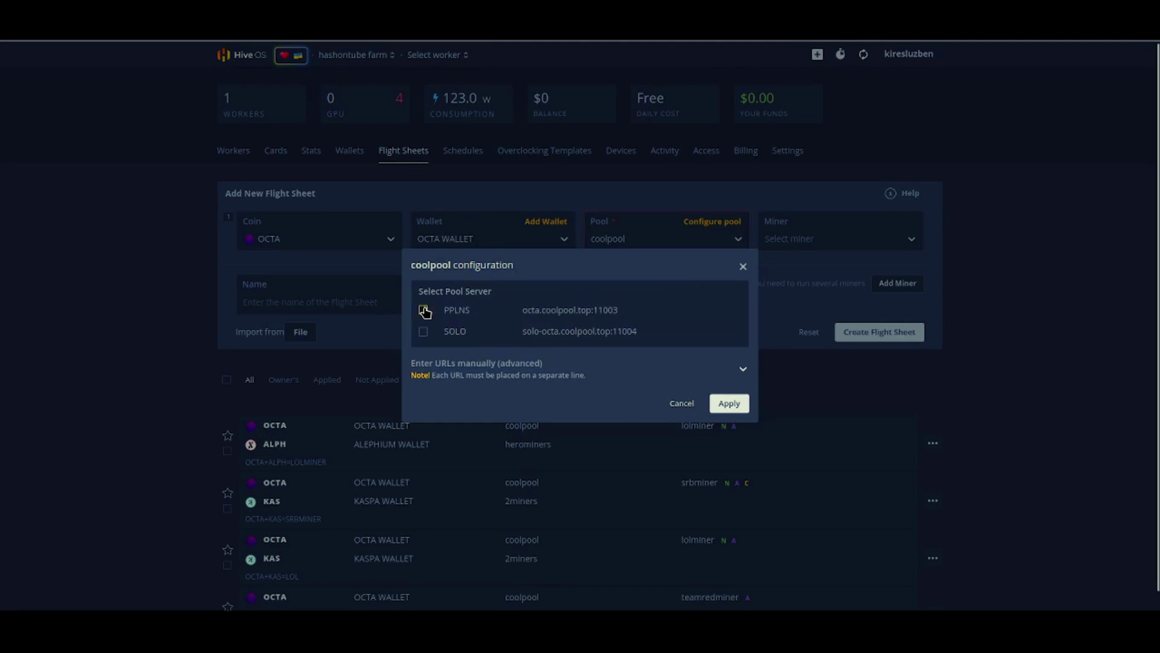
left_click(728, 403)
left_click(829, 242)
scroll(833, 320, "down", 3)
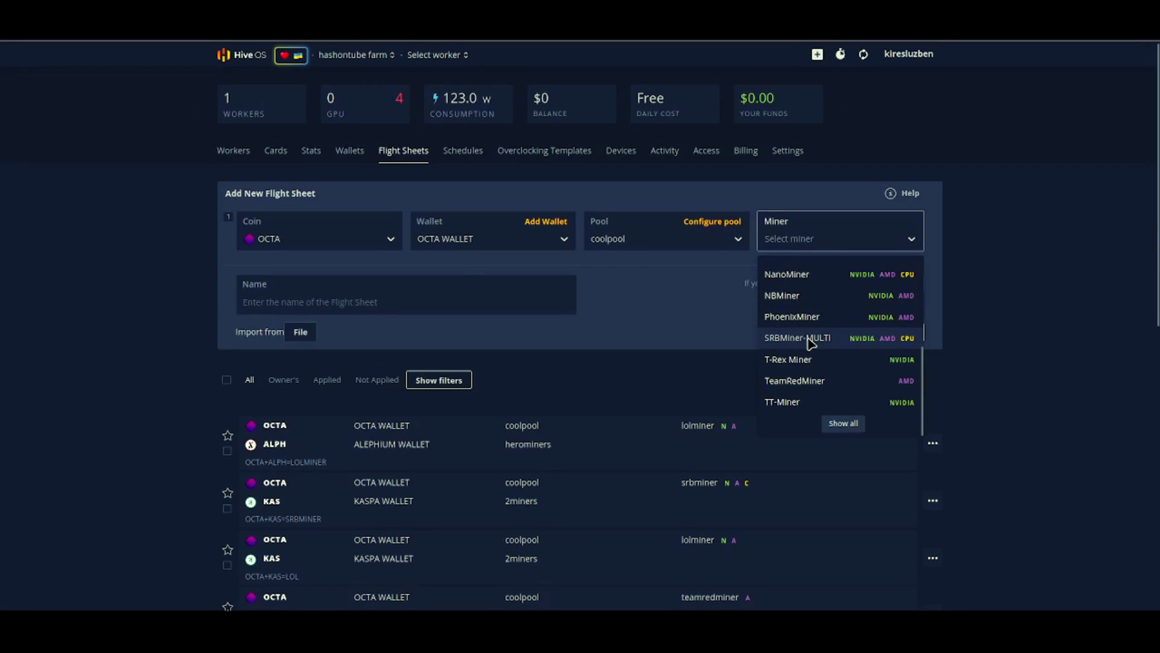
left_click(810, 342)
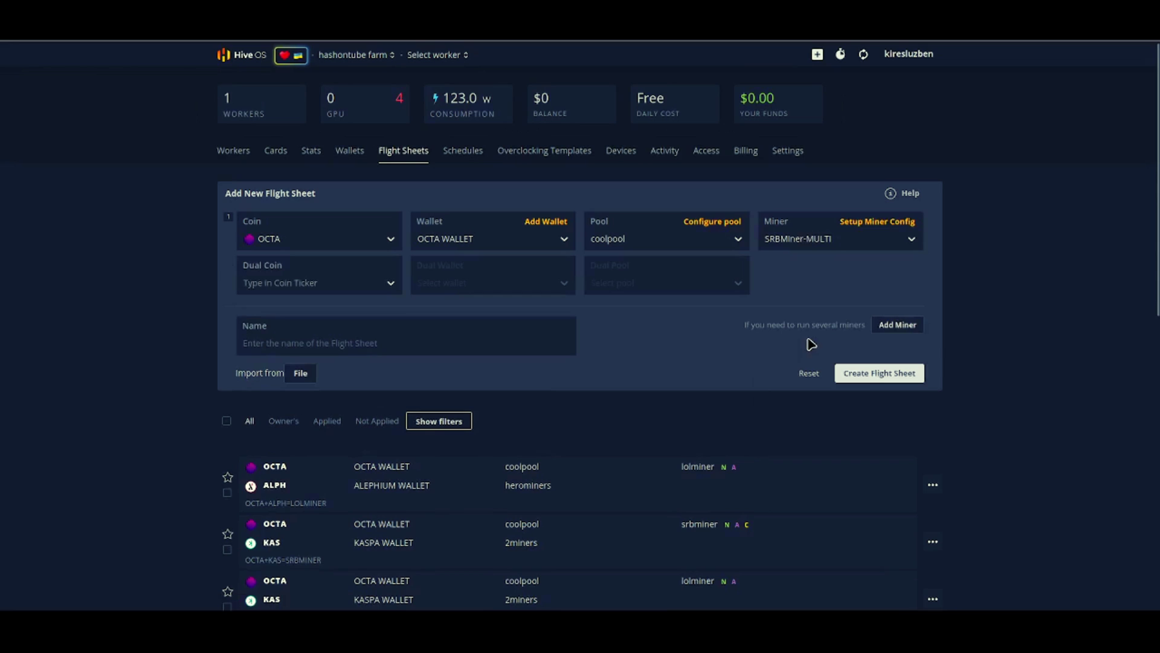
Add ALPH as the dual coin and assign ALEPHIUM WALLET as its wallet.
left_click(279, 283)
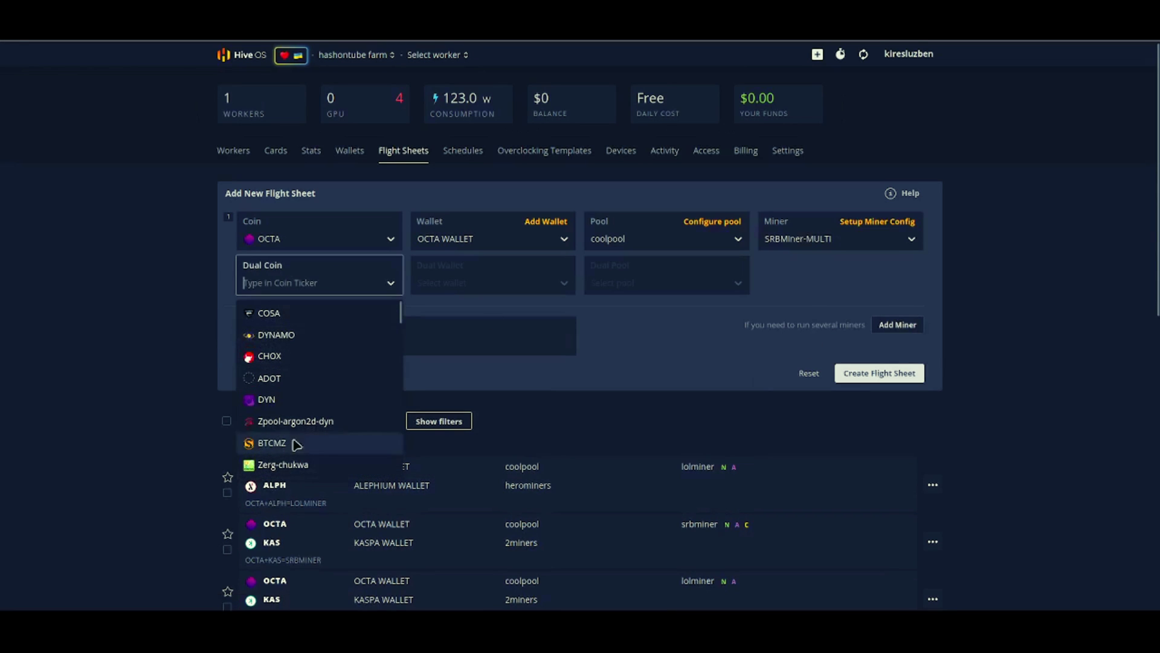
type("al")
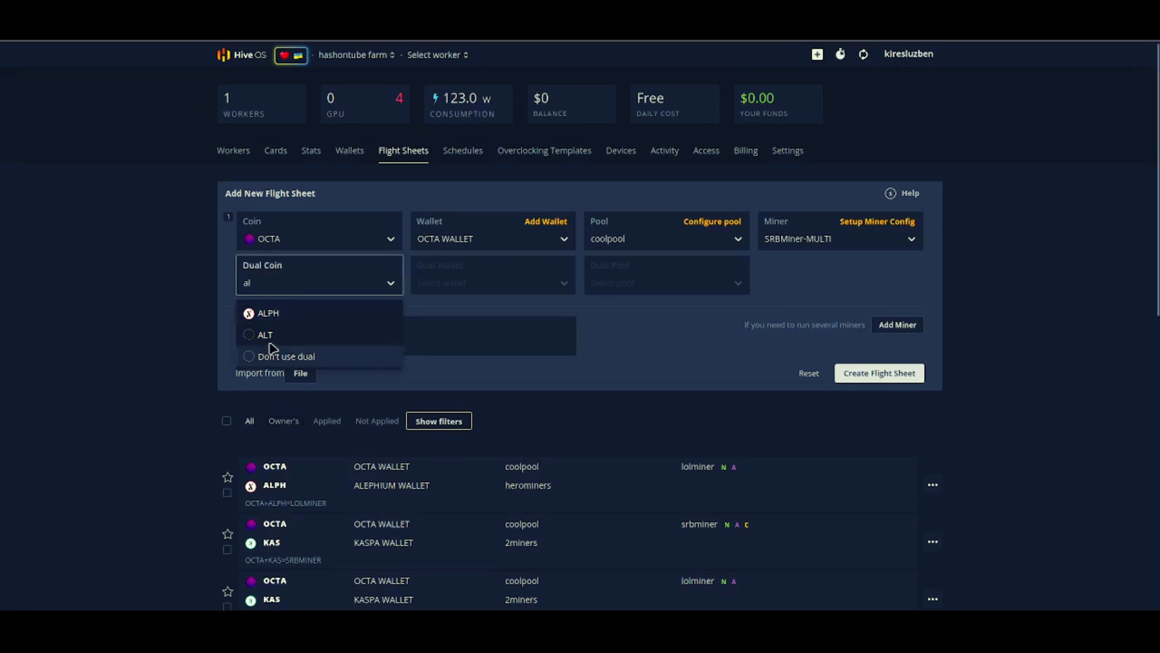
left_click(275, 313)
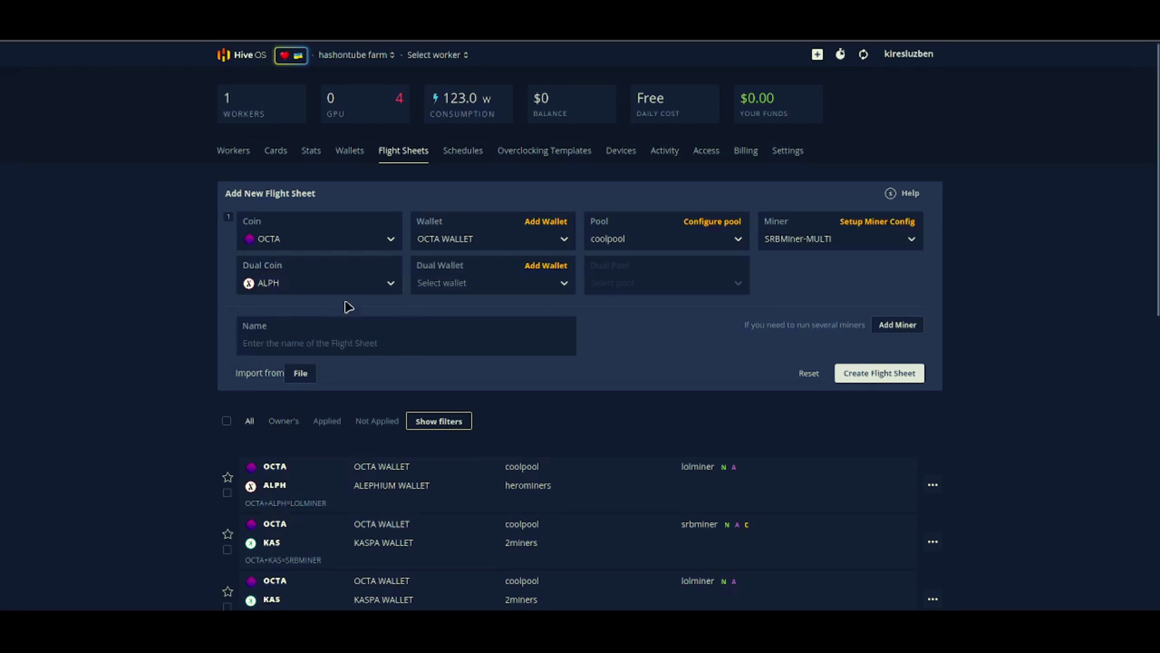
left_click(541, 294)
left_click(454, 315)
Set the dual pool to herominers, select a pool server and apply the pool configuration.
left_click(638, 290)
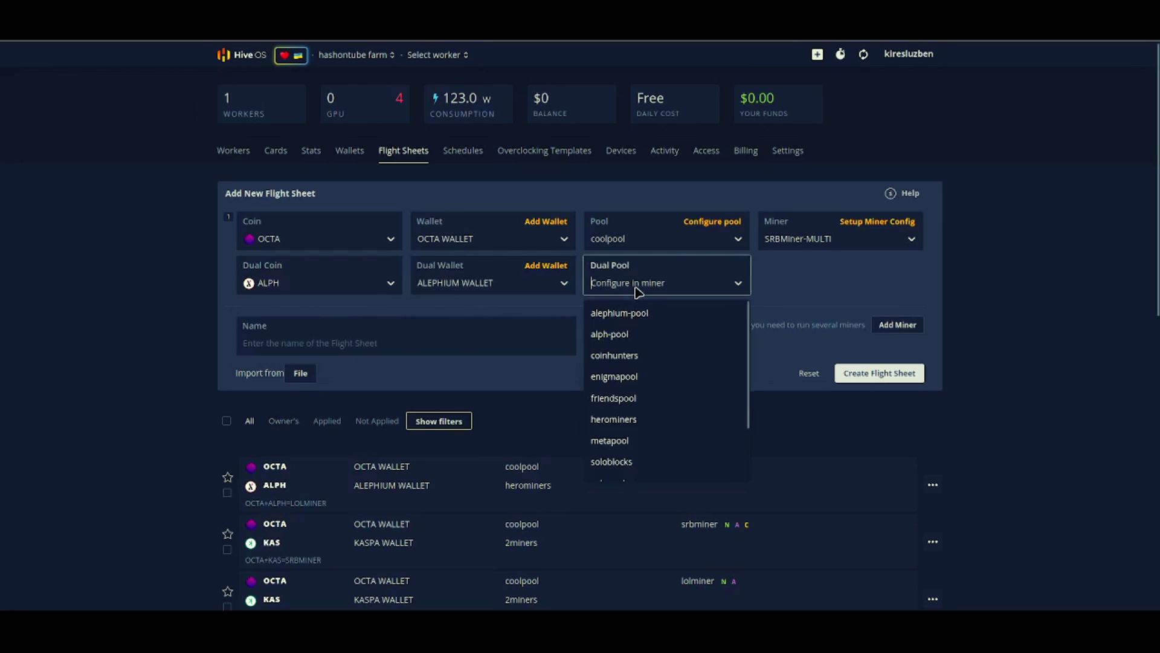
left_click(609, 421)
left_click(427, 204)
left_click(731, 531)
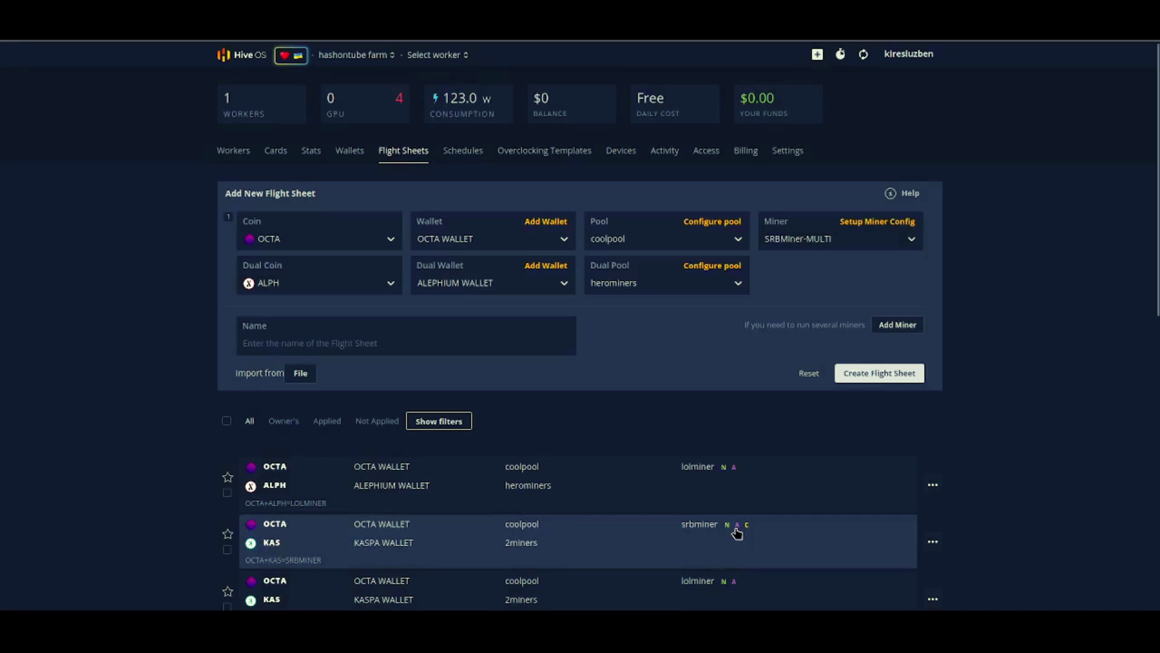
Open the SRBMiner-MULTI configuration and fill in the pool password for the first coin, OCTA.
left_click(891, 221)
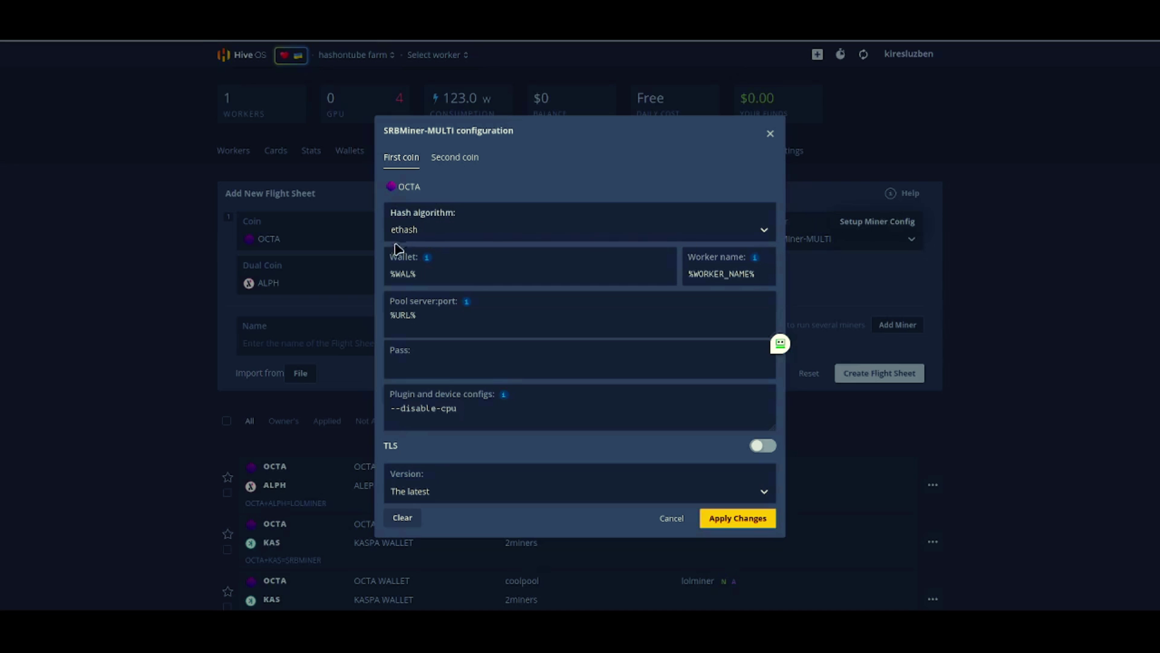
left_click(421, 358)
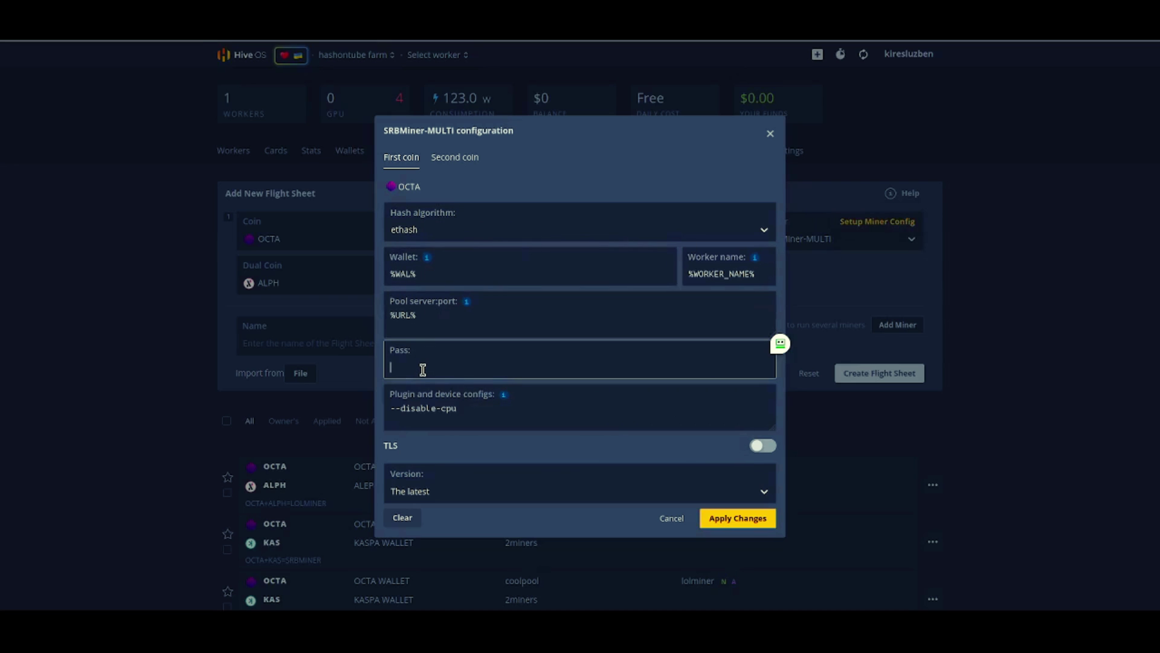
type("x")
Set the second coin's hash algorithm to blake3_alephium in the SRBMiner-MULTI configuration.
left_click(452, 167)
left_click(444, 231)
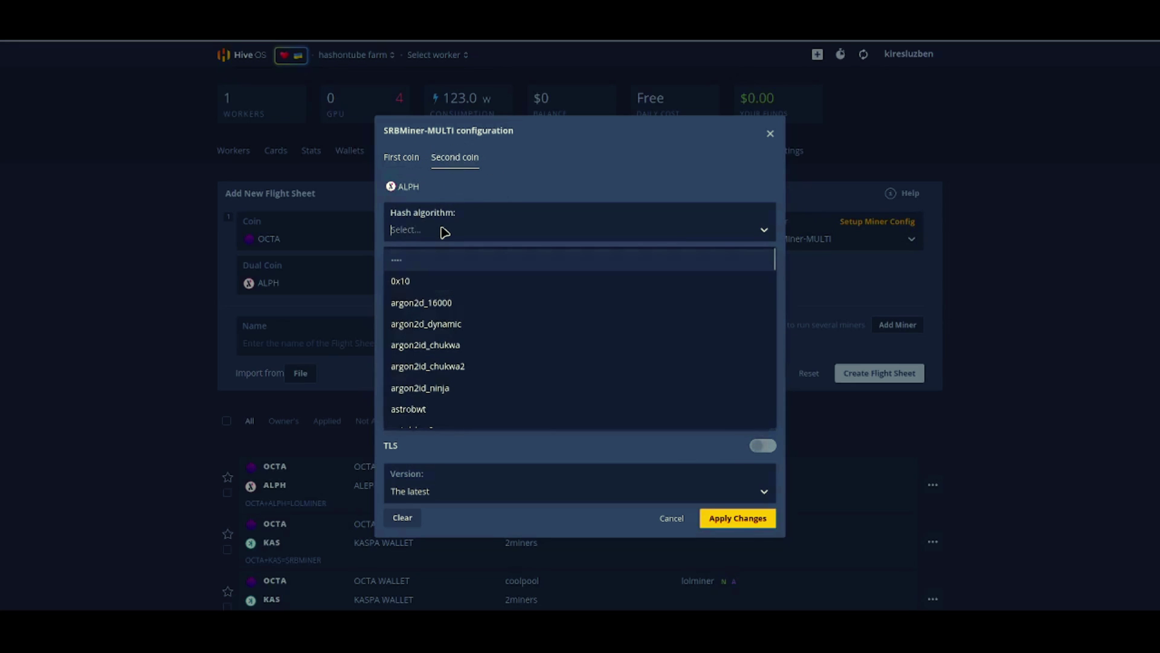
type("alp")
key("BackSpace")
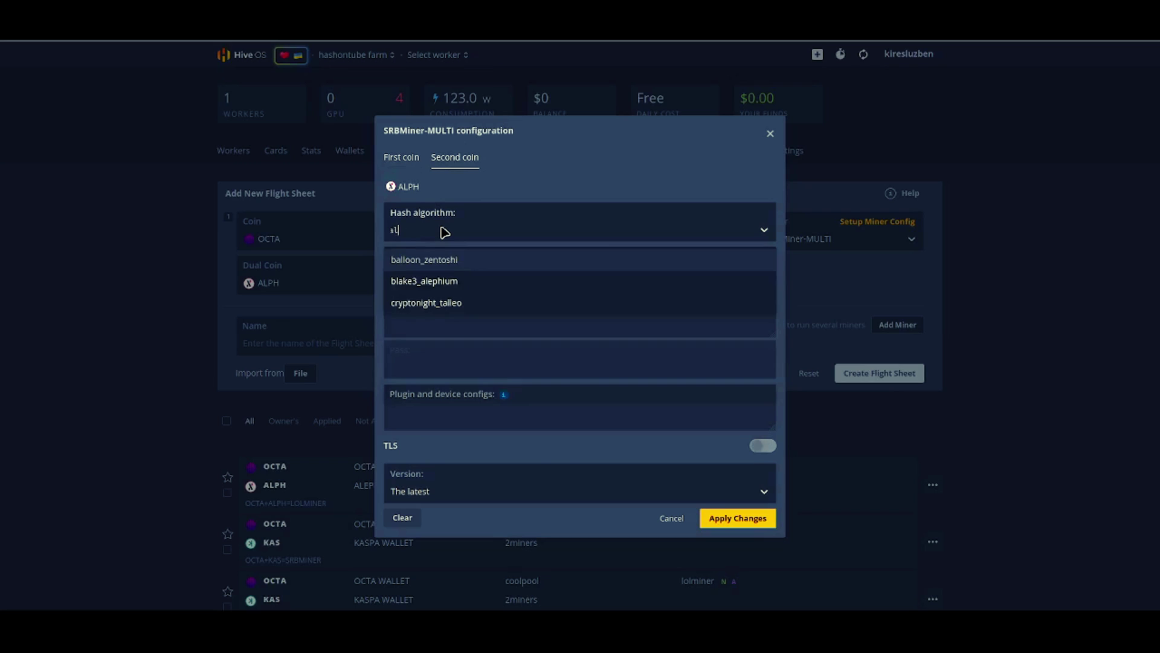
left_click(416, 282)
Set ALPH's wallet template to %WAL%.%WORKER_NAME%, moving the worker name variable out of the separate worker name field.
left_click(426, 273)
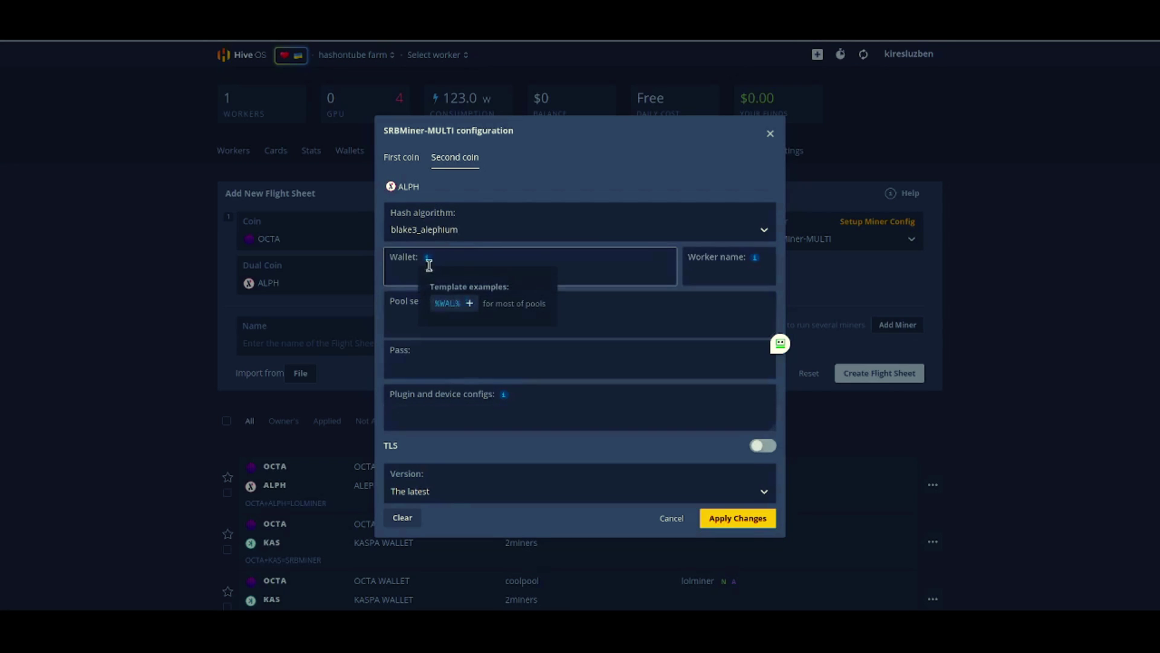
left_click(446, 301)
mouse_move(760, 264)
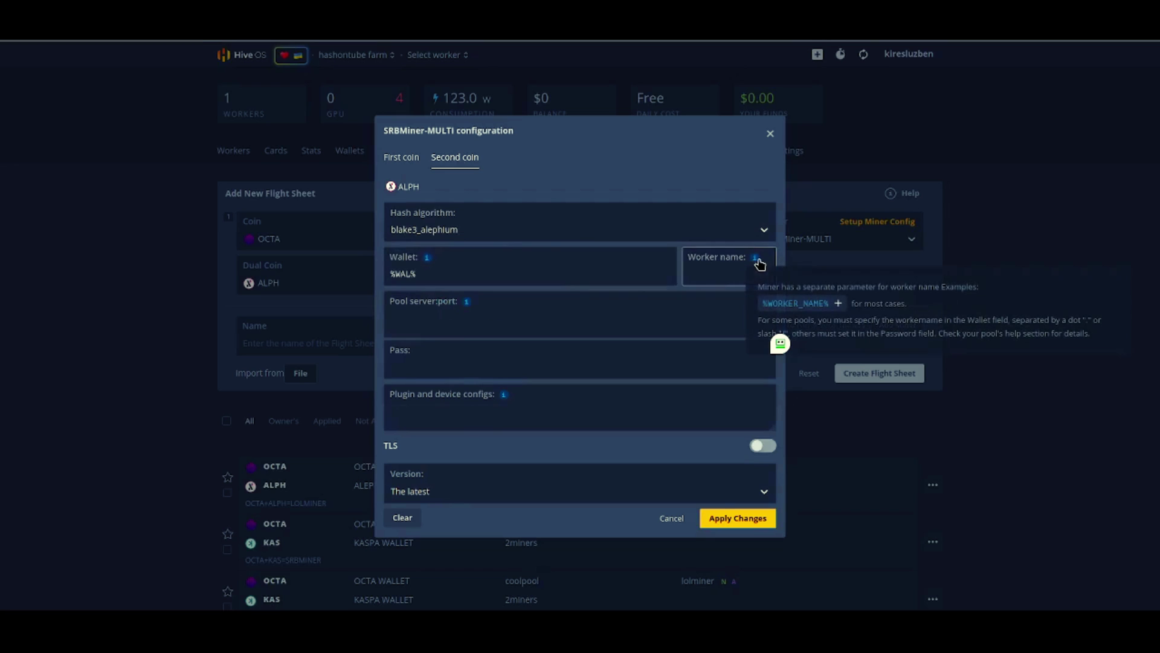
left_click(784, 302)
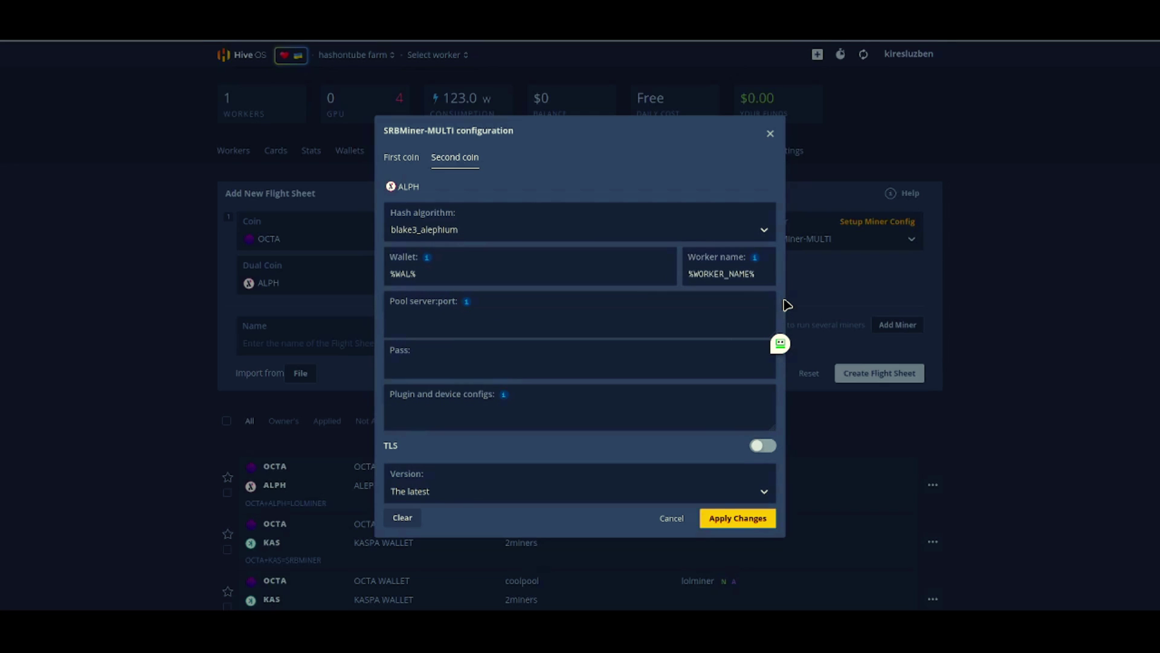
triple_click(690, 273)
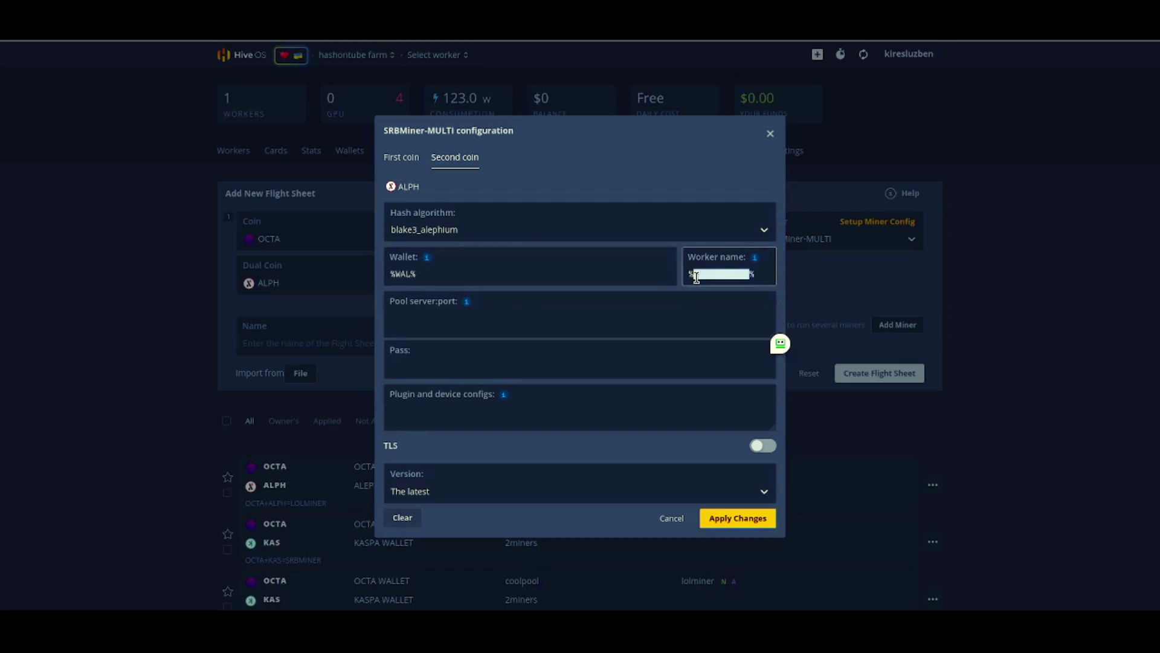
key("ctrl+x")
left_click(552, 279)
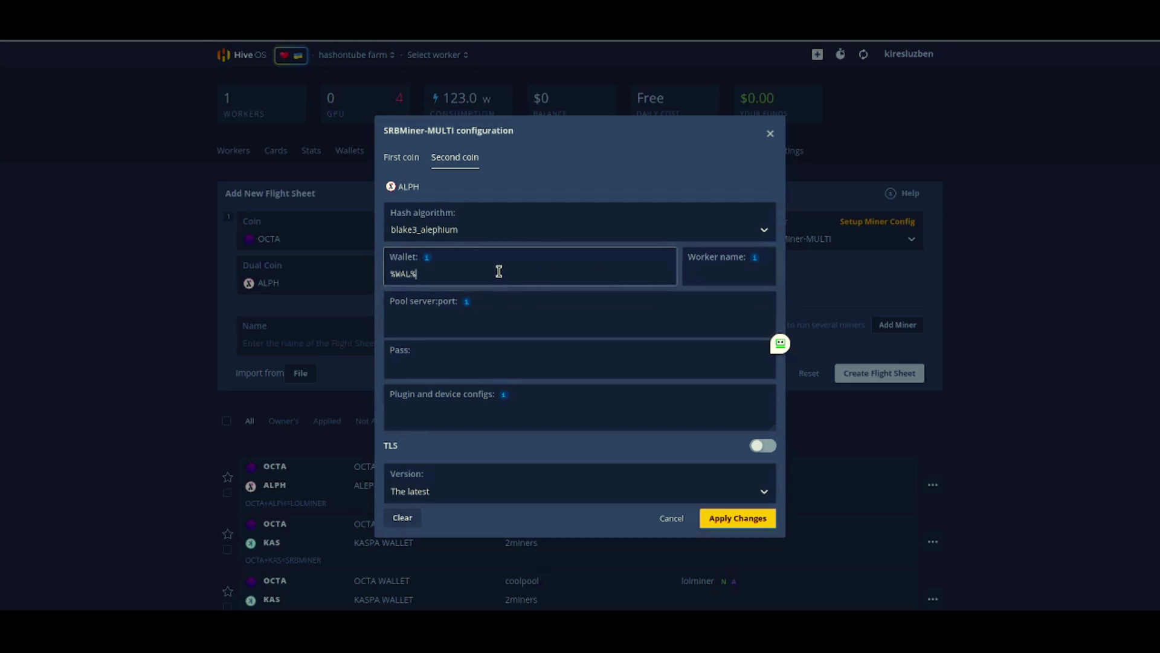
key("ctrl+v")
Set ALPH's pool server to %URL%, fill in the pool password, add the --disable-cpu parameter and apply the miner configuration.
mouse_move(466, 301)
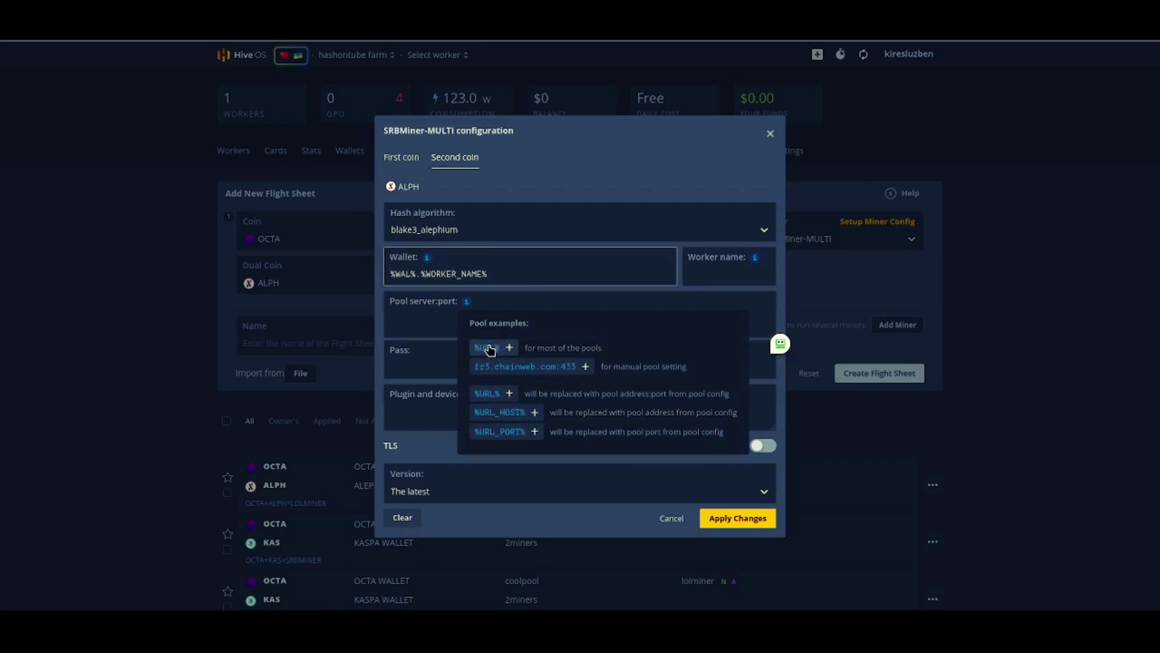
left_click(486, 348)
mouse_move(467, 302)
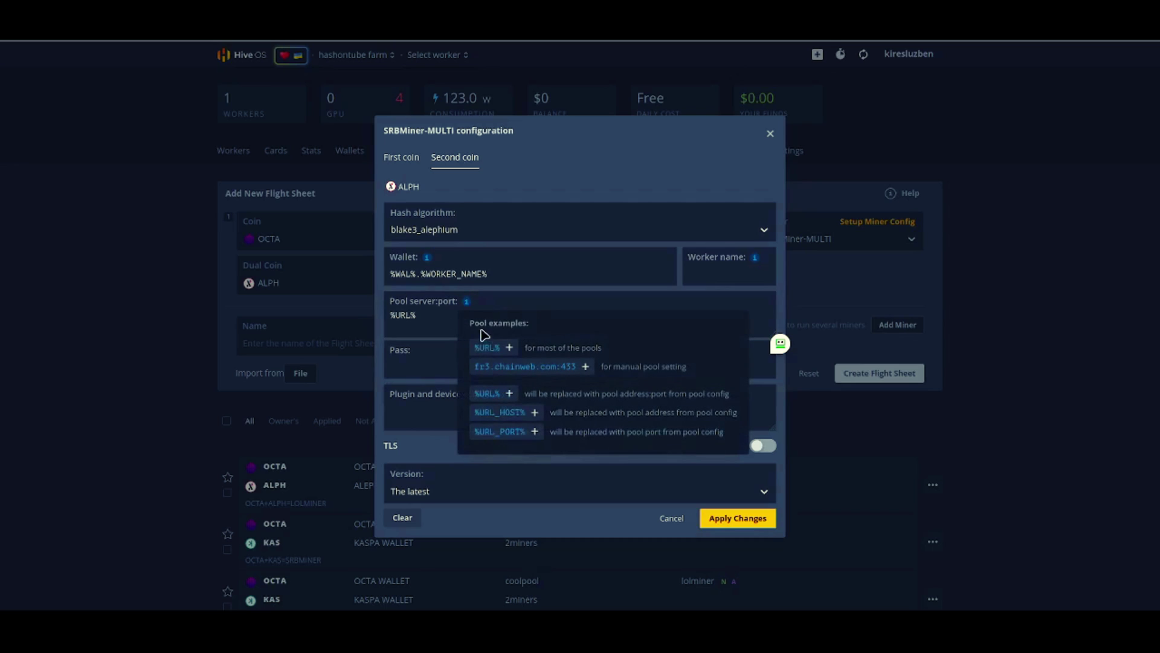
left_click(418, 356)
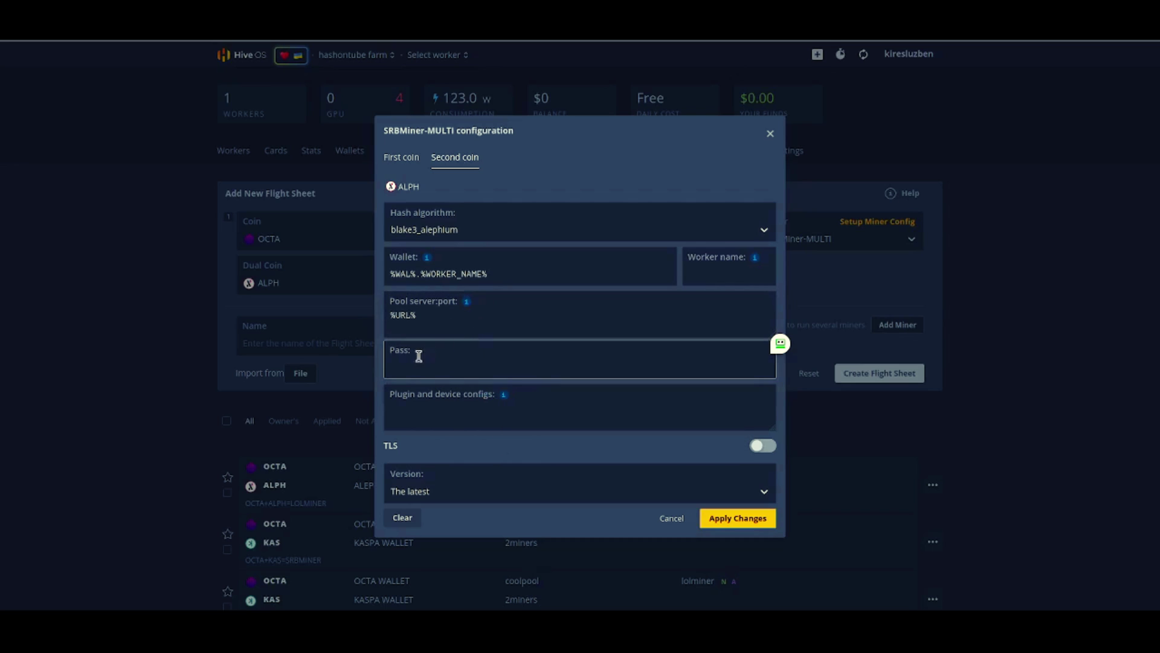
type("x")
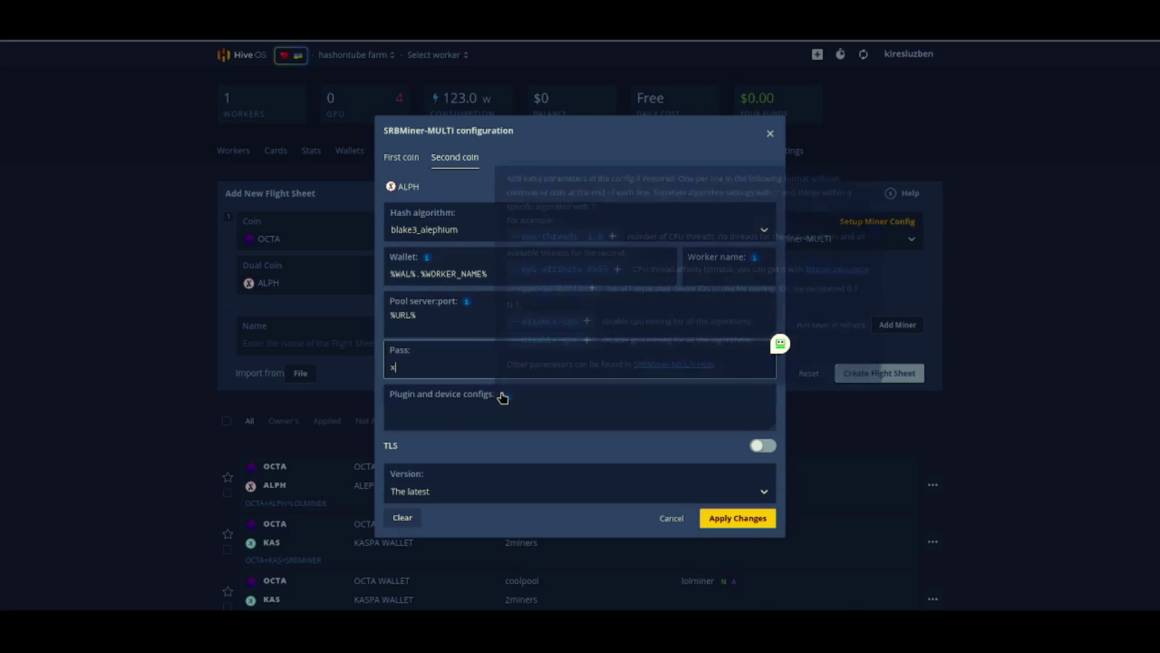
mouse_move(503, 395)
left_click(548, 322)
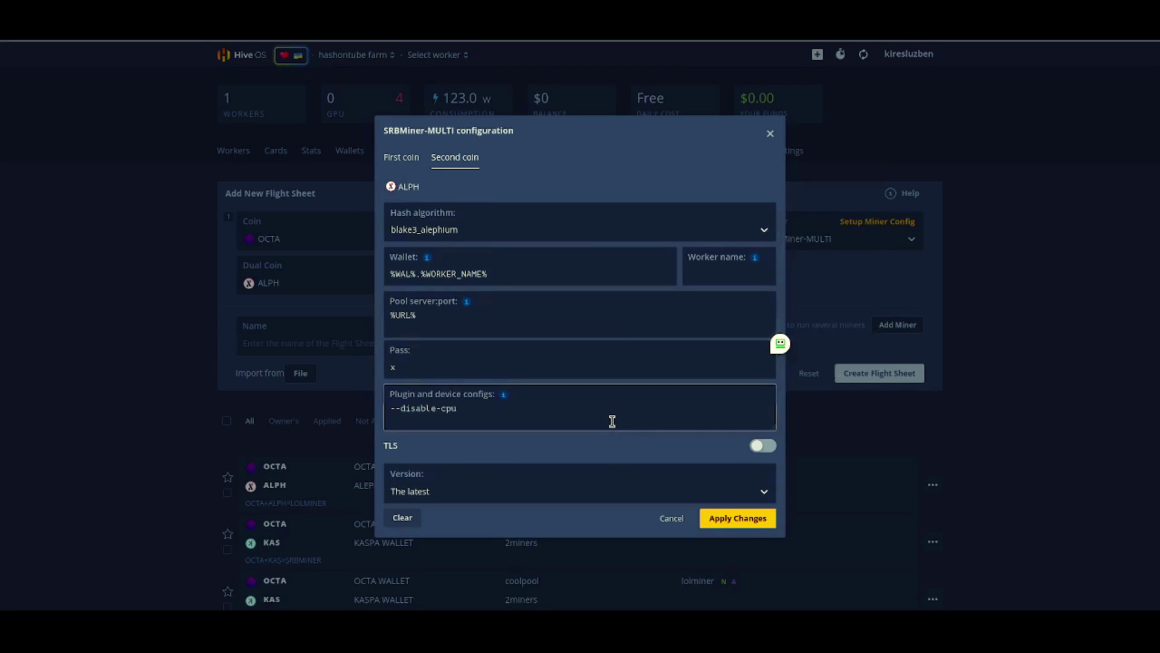
left_click(731, 523)
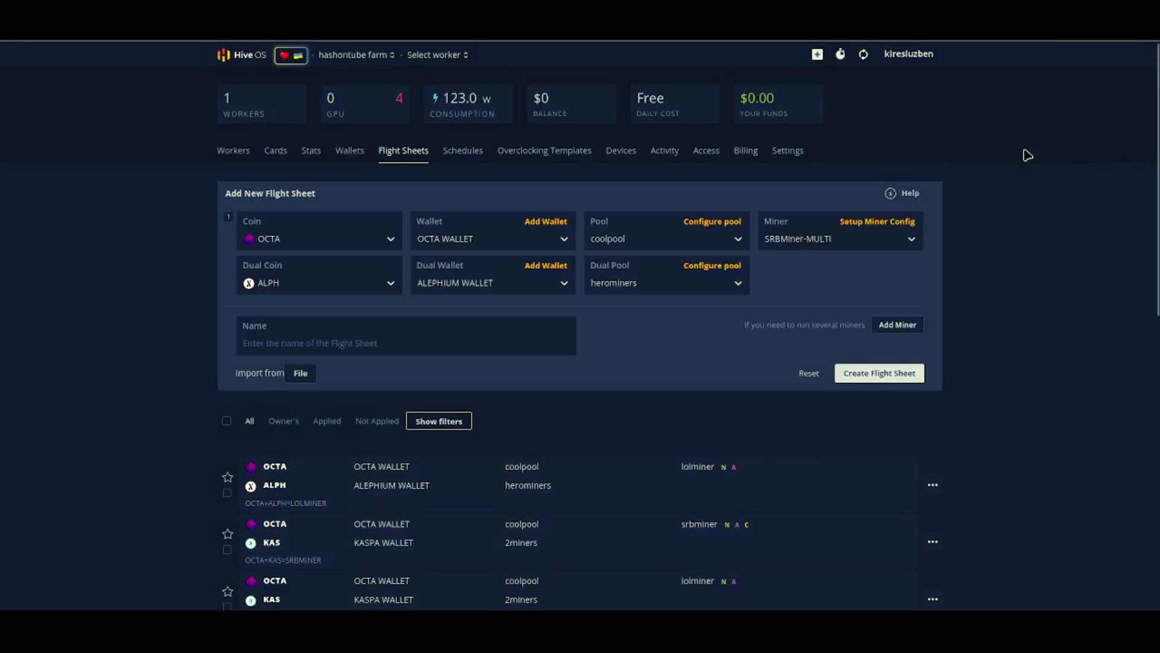
Review the first and second coin settings in the SRBMiner-MULTI configuration and apply them again.
left_click(877, 221)
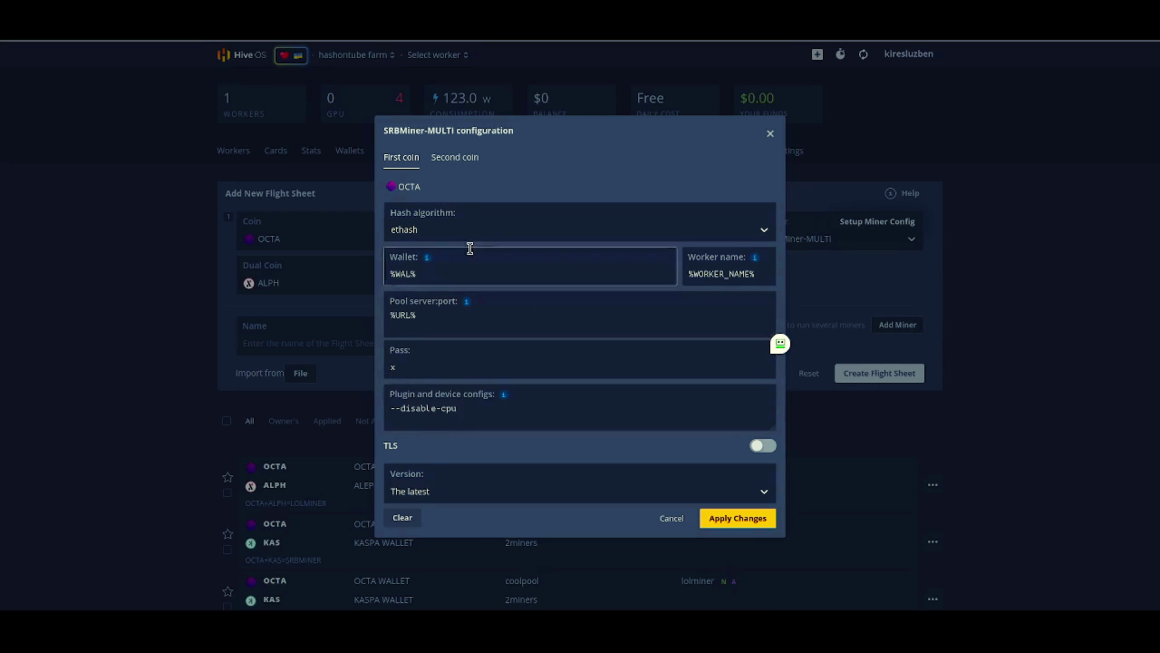
left_click(455, 157)
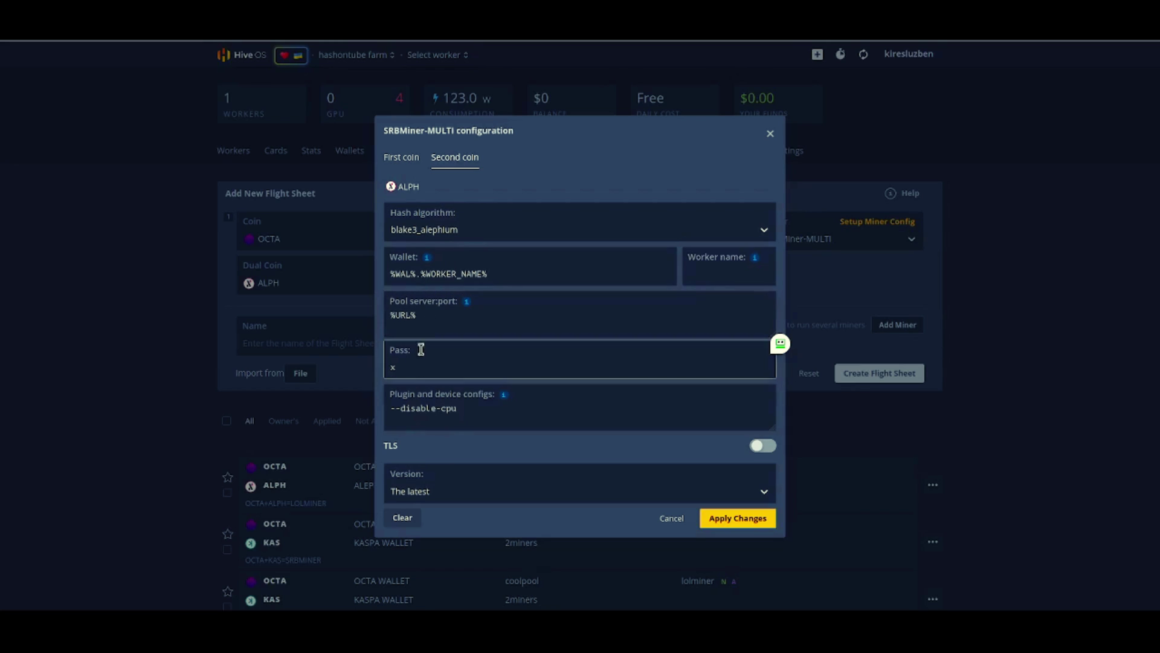
left_click(747, 518)
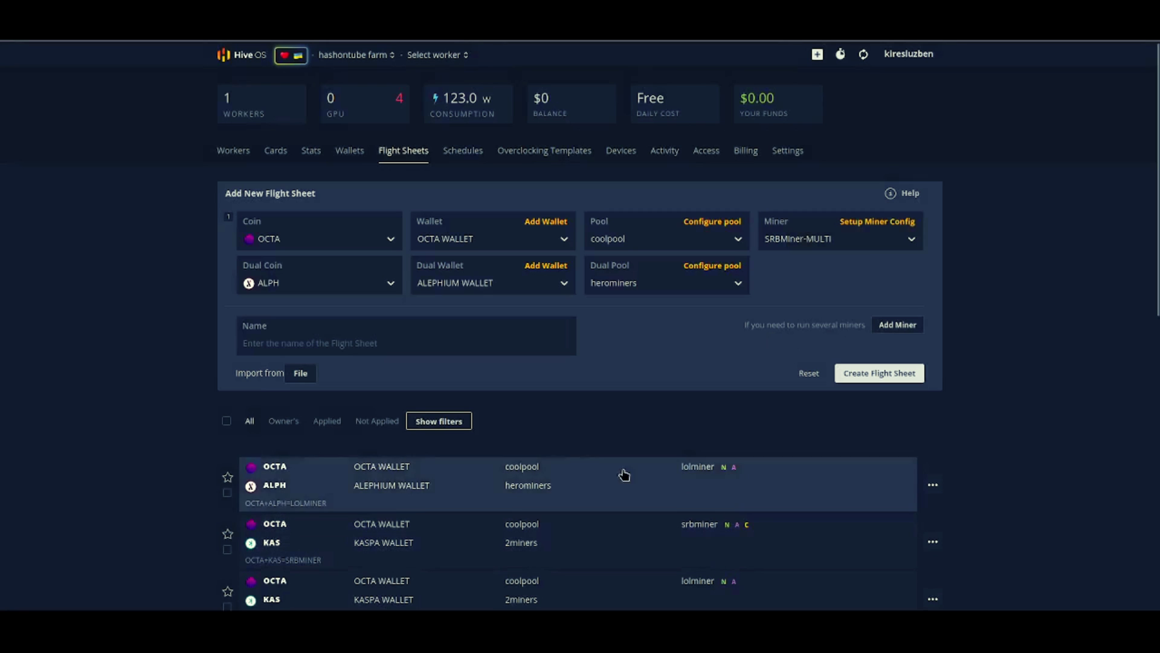
Name the new flight sheet OCTA+ALPH=SRBMINER.
left_click(322, 344)
type("OCTA+ALPH=SRB")
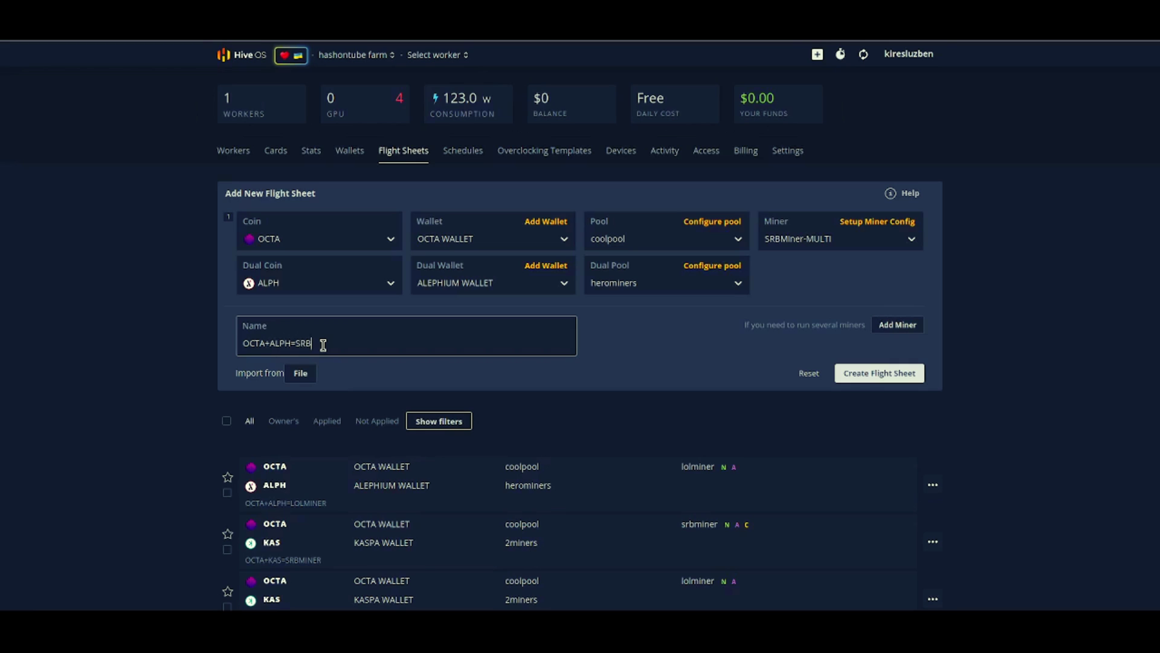
type("R")
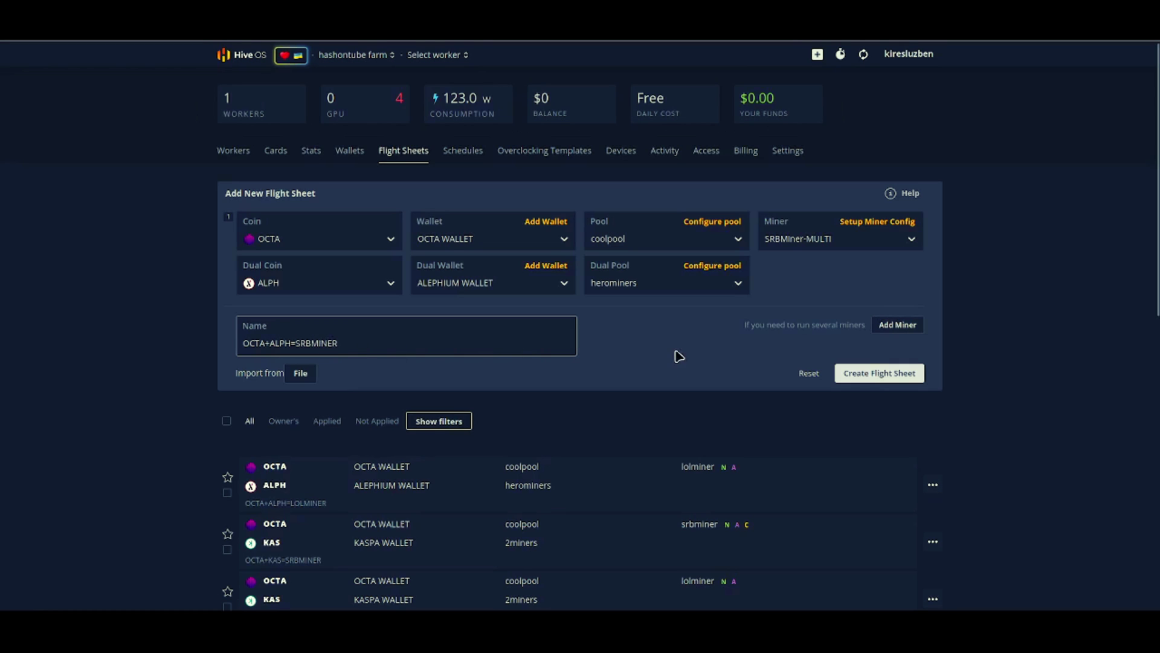
Create the OCTA+ALPH=SRBMINER flight sheet and look through the flight sheet list.
left_click(886, 380)
scroll(880, 383, "down", 6)
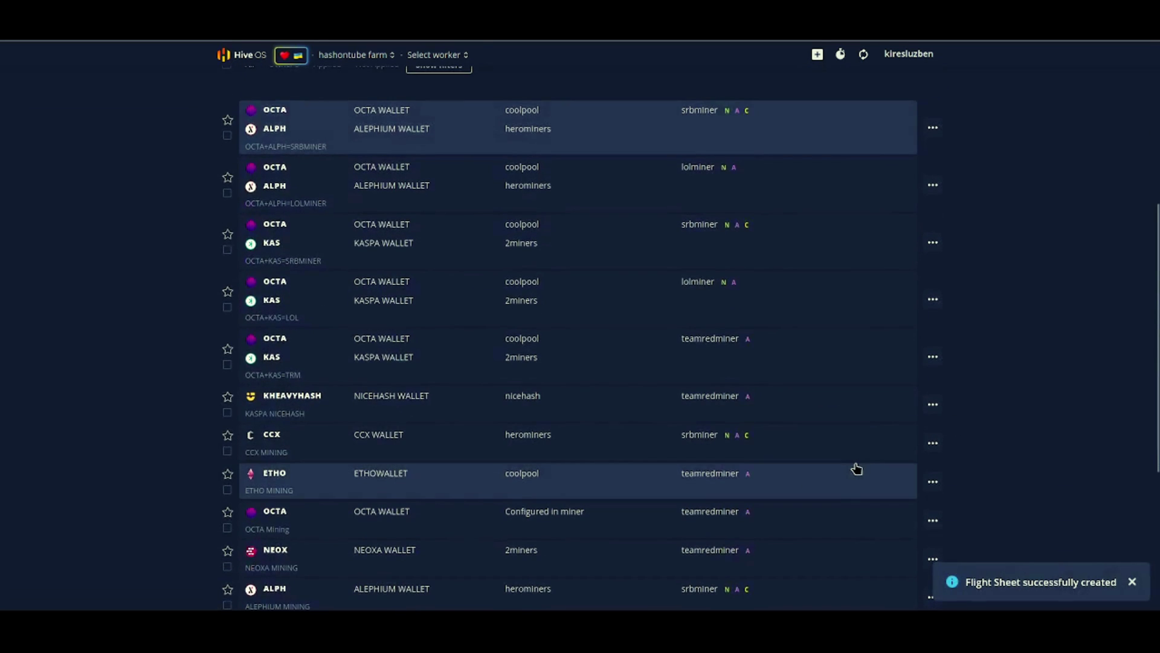
scroll(856, 472, "up", 5)
Review the ethash overclocking settings of the HashOnTube-TEST worker and close them without changes.
left_click(233, 151)
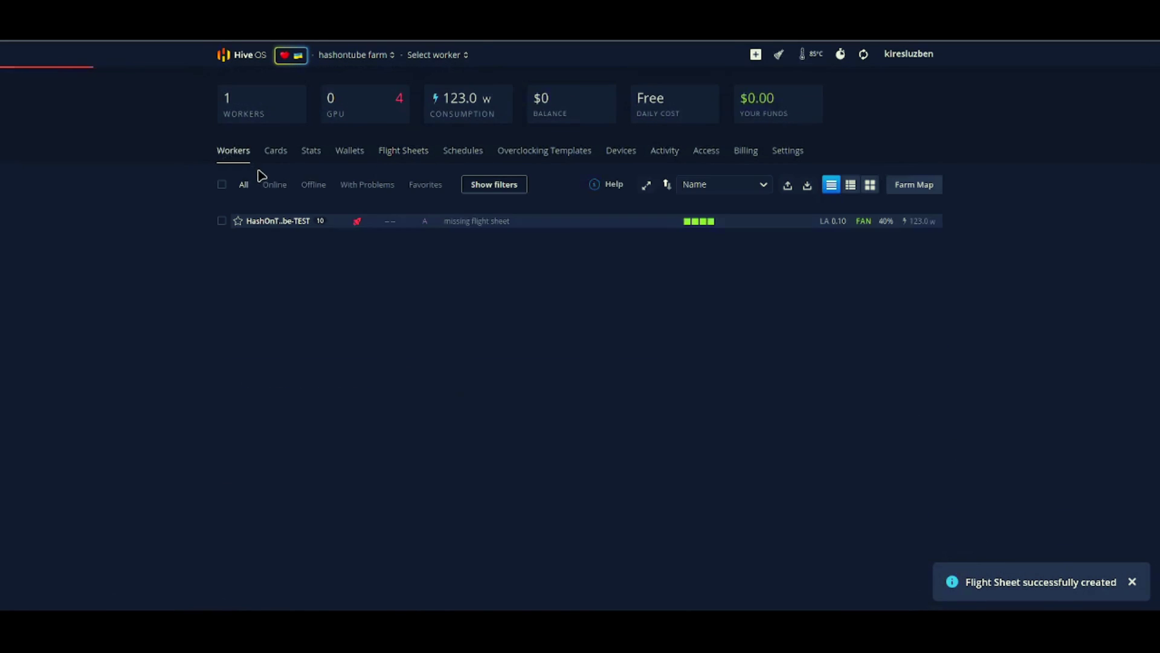
left_click(278, 222)
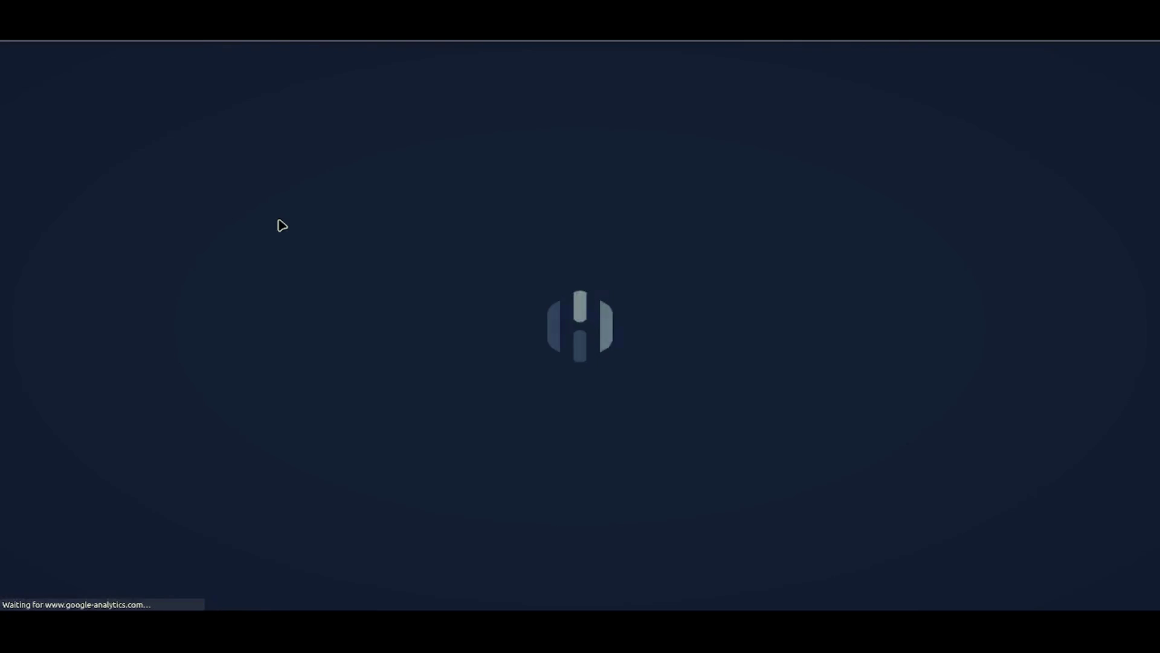
left_click(356, 175)
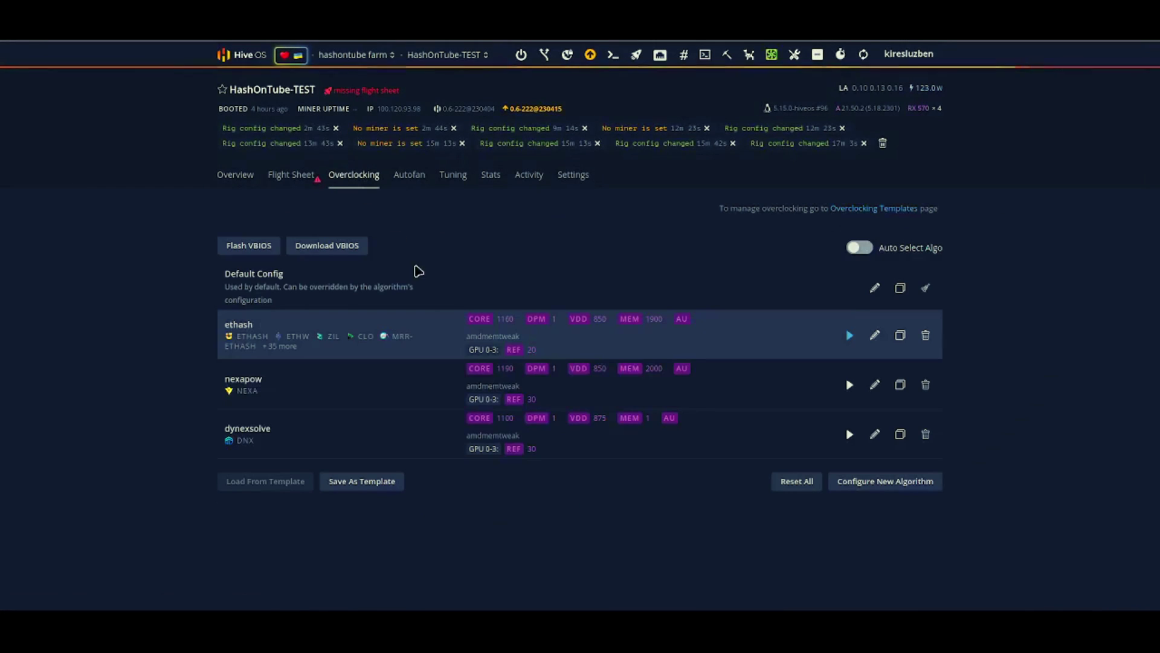
left_click(875, 335)
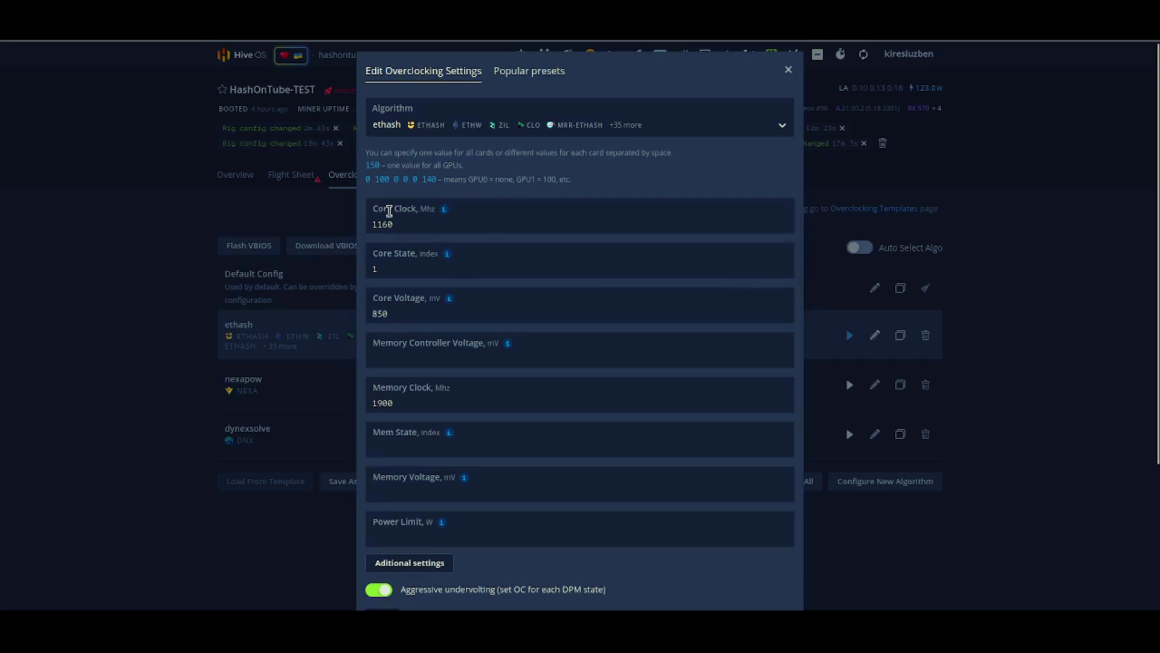
left_click(788, 70)
Launch the OCTA+ALPH=SRBMINER flight sheet on the HashOnTube-TEST worker and return to the worker's overview.
left_click(235, 182)
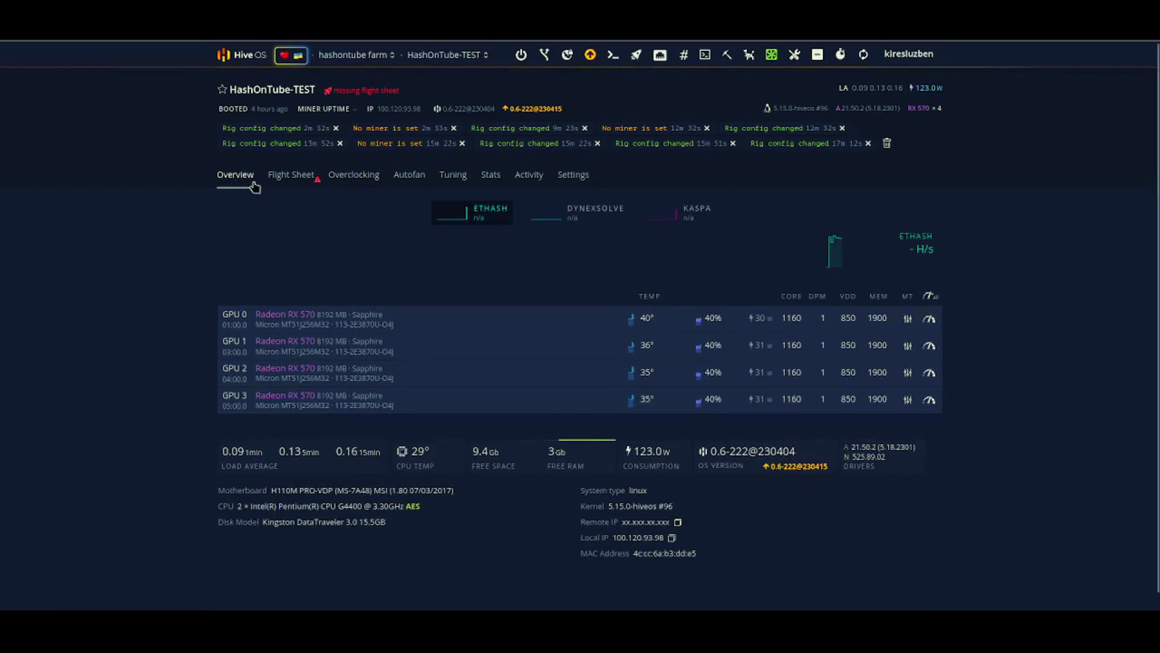
left_click(293, 181)
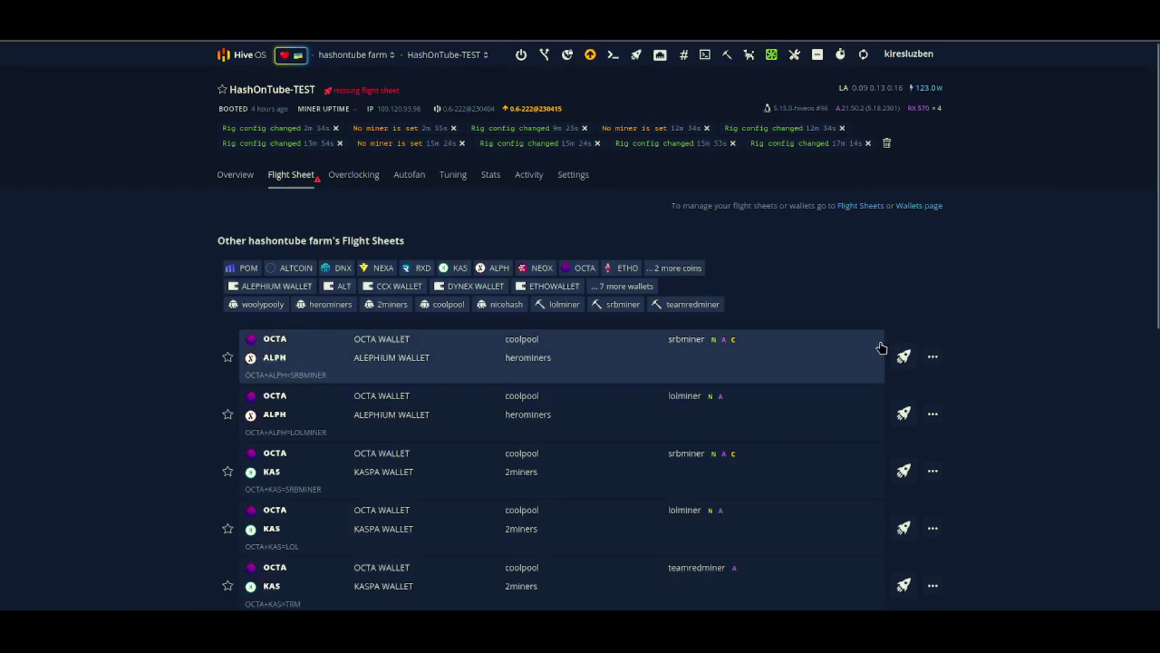
left_click(904, 356)
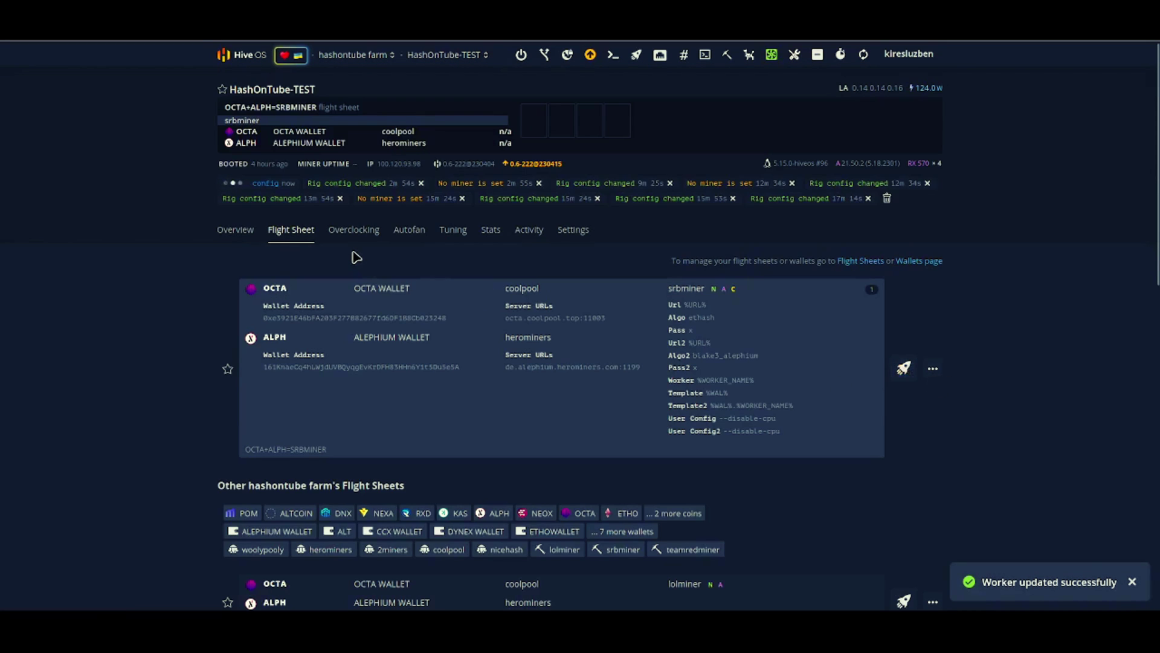
left_click(238, 232)
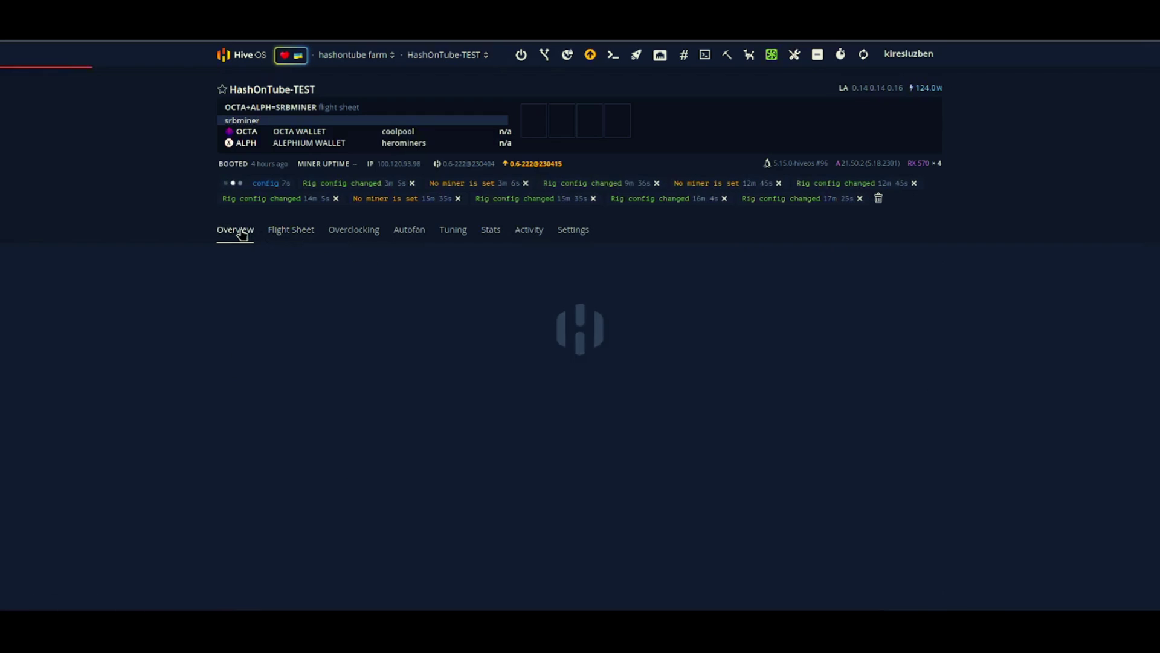